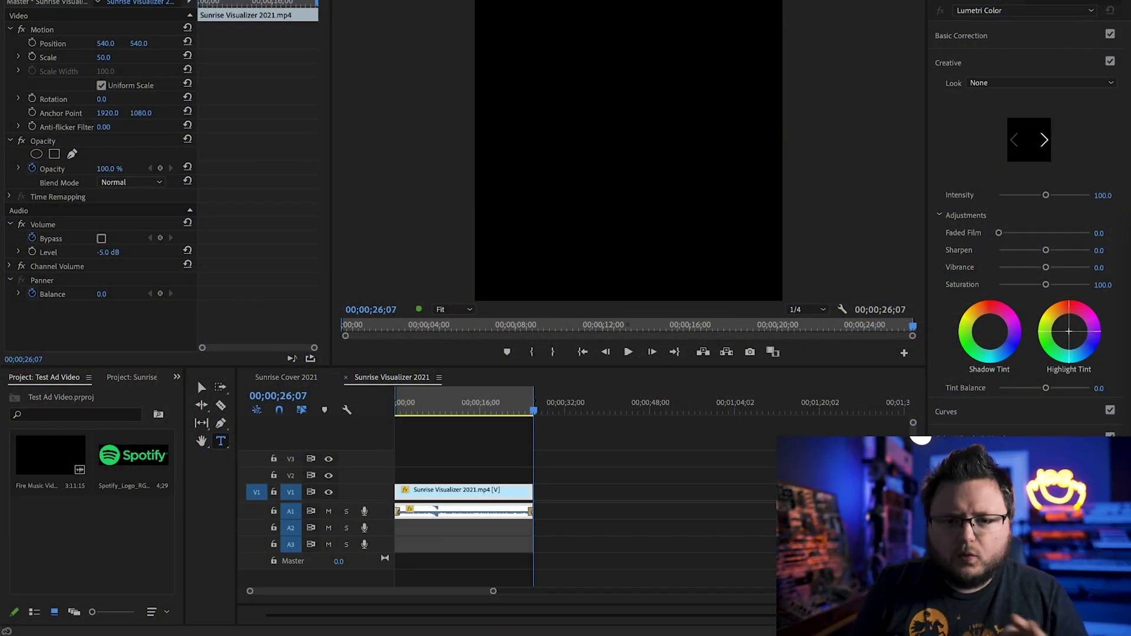
Step: Preview the sunrise at 12;07, then select the Fire Music Video clip in the Test Ad Video project
click(584, 469)
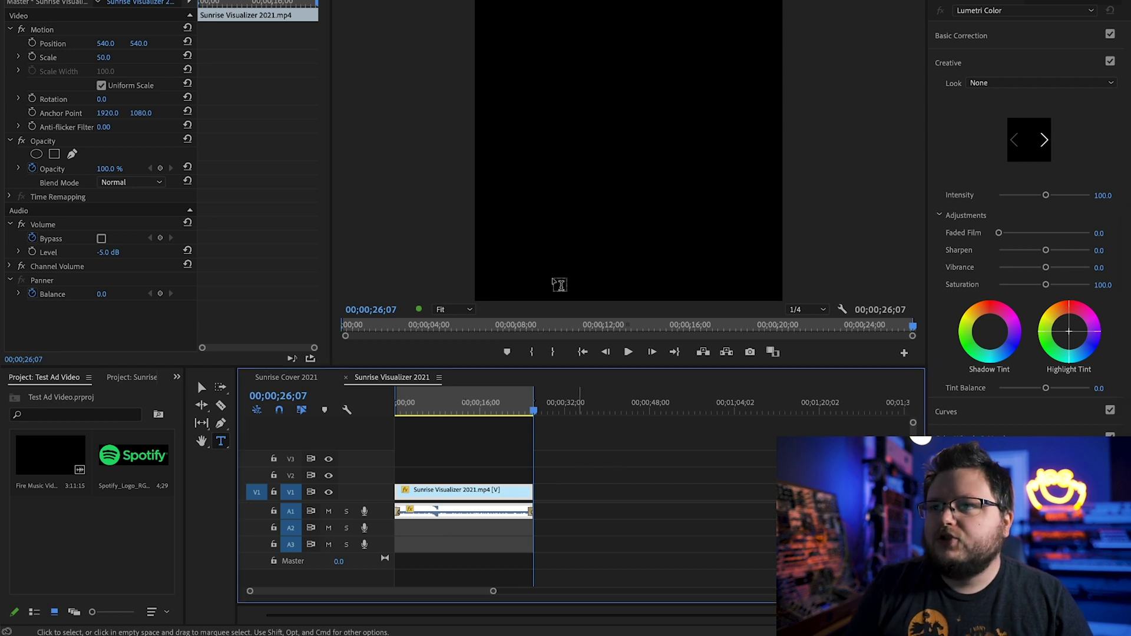
click(460, 407)
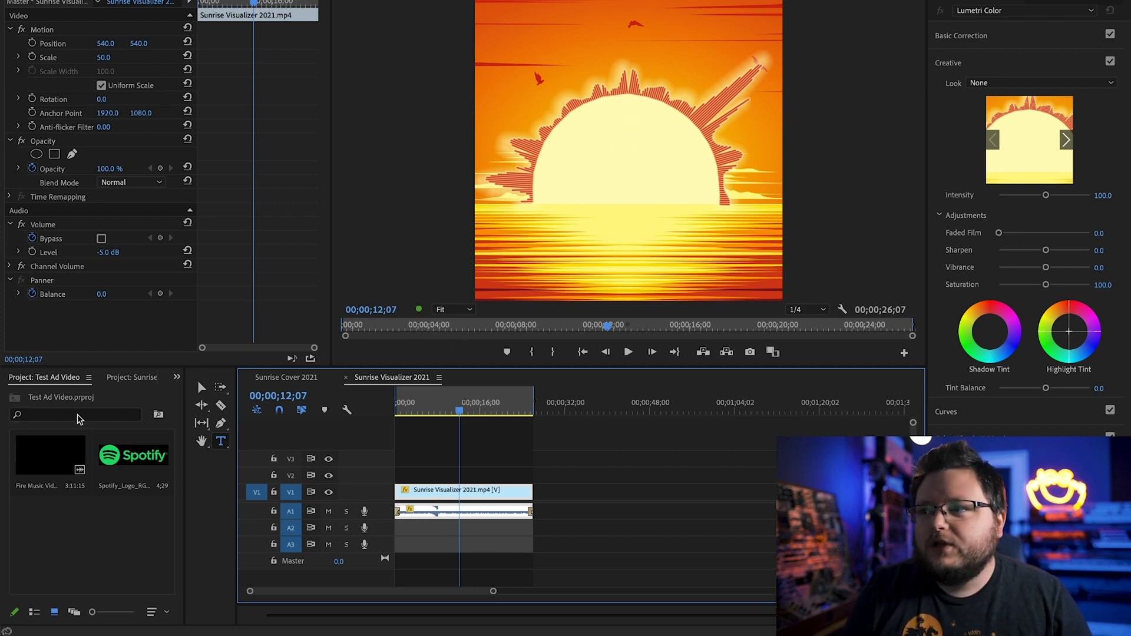
click(78, 556)
click(51, 451)
click(129, 539)
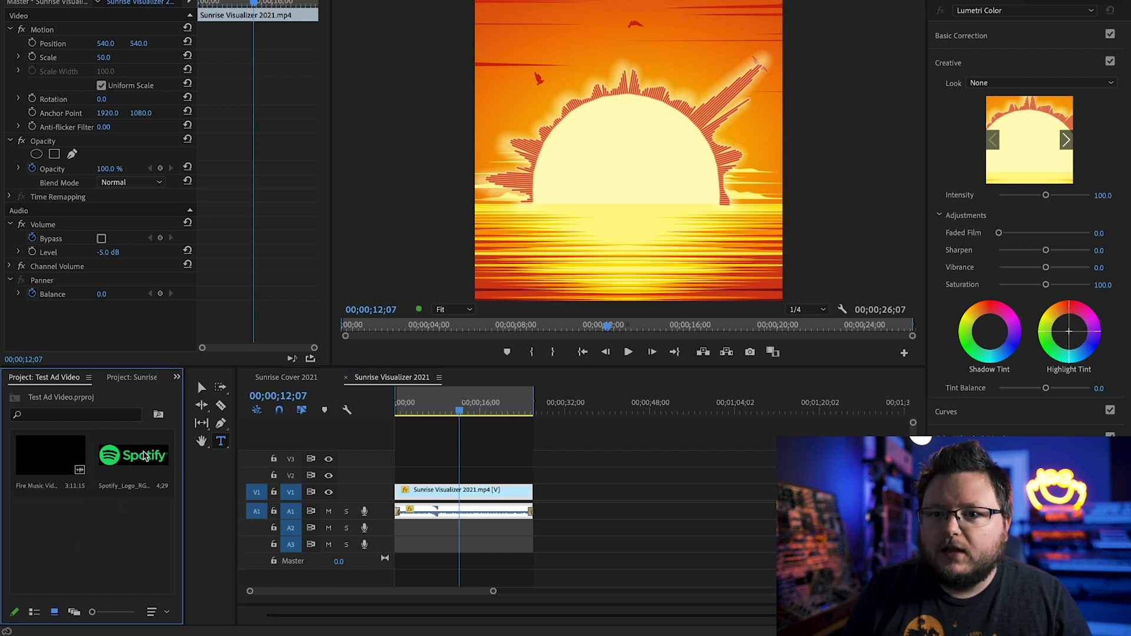
click(144, 456)
click(135, 539)
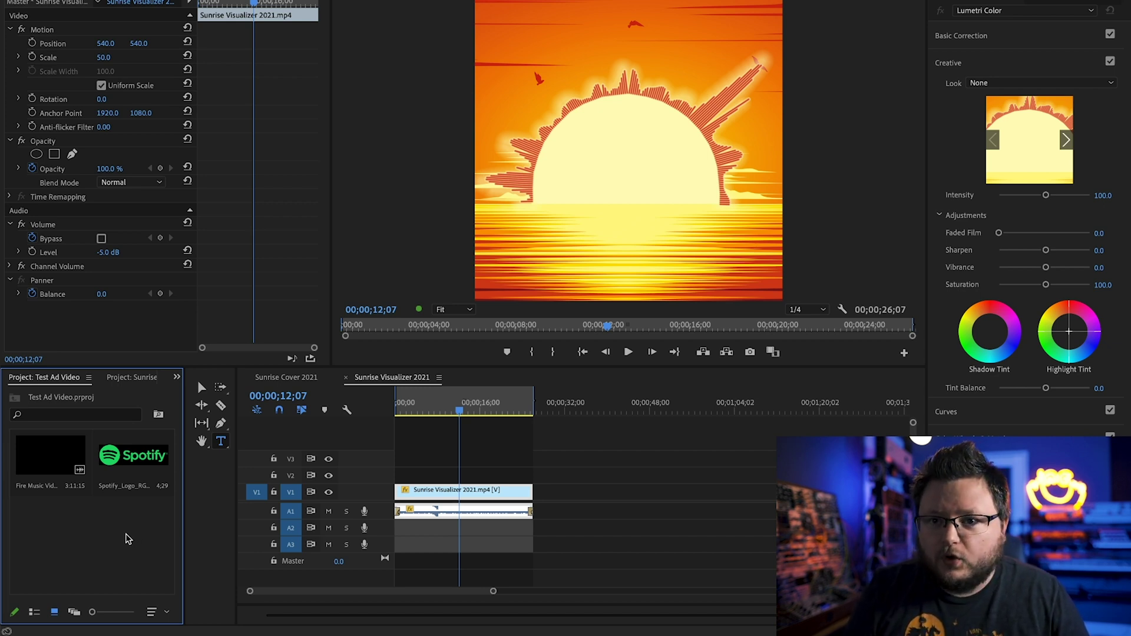
click(45, 458)
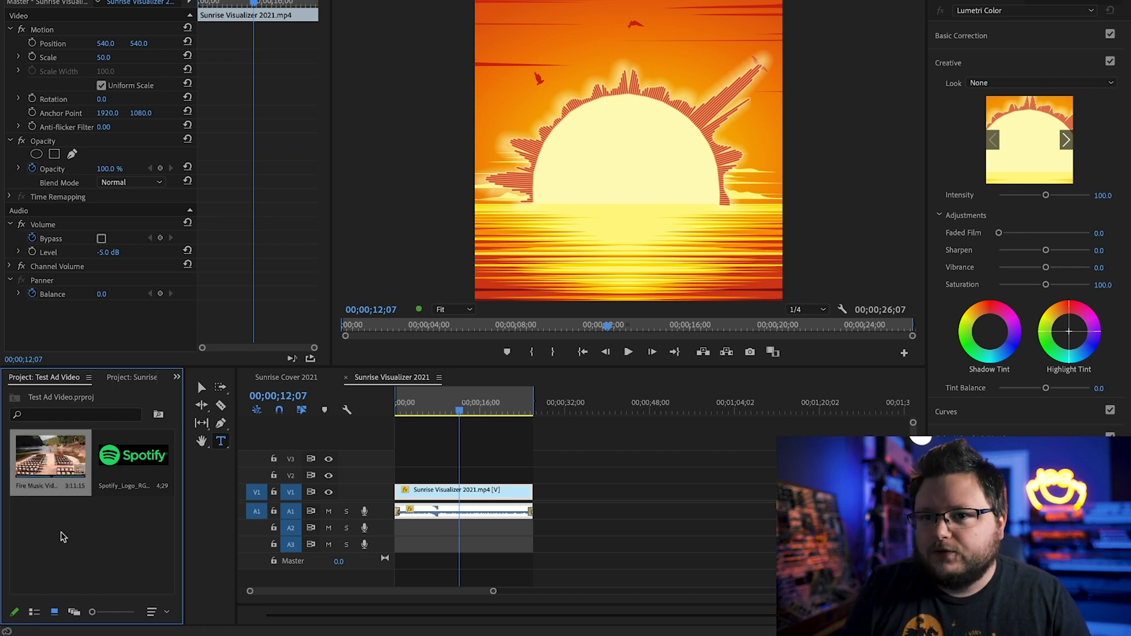
Step: Create a new sequence from the Fire Music Video clip and scrub to the snowy mountain shot at 00:00:56:20
right_click(44, 462)
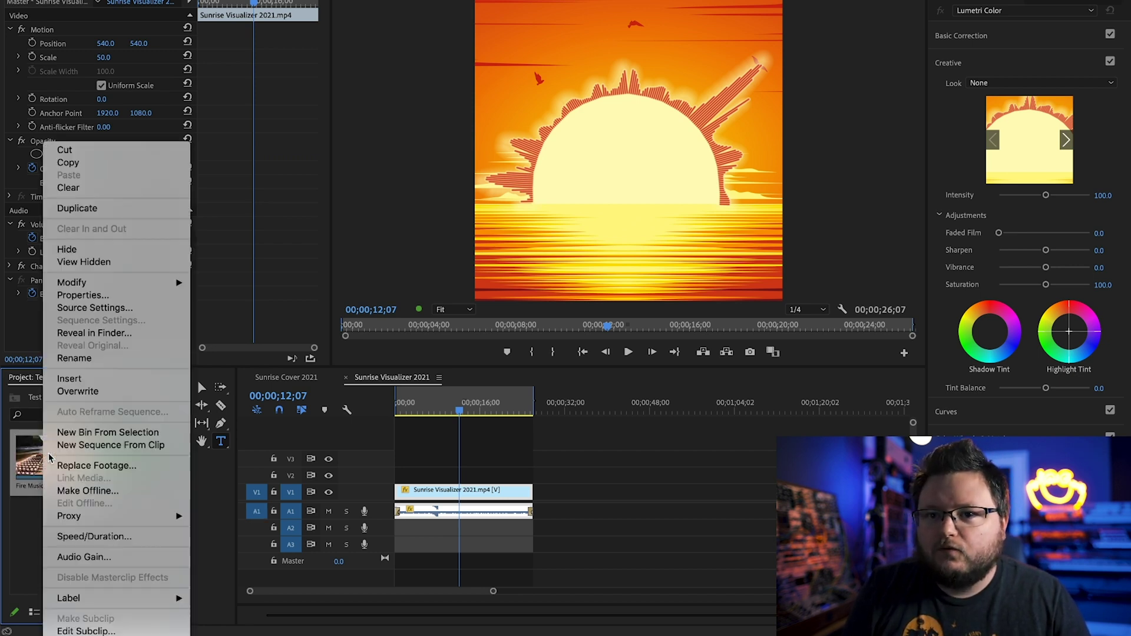
click(139, 446)
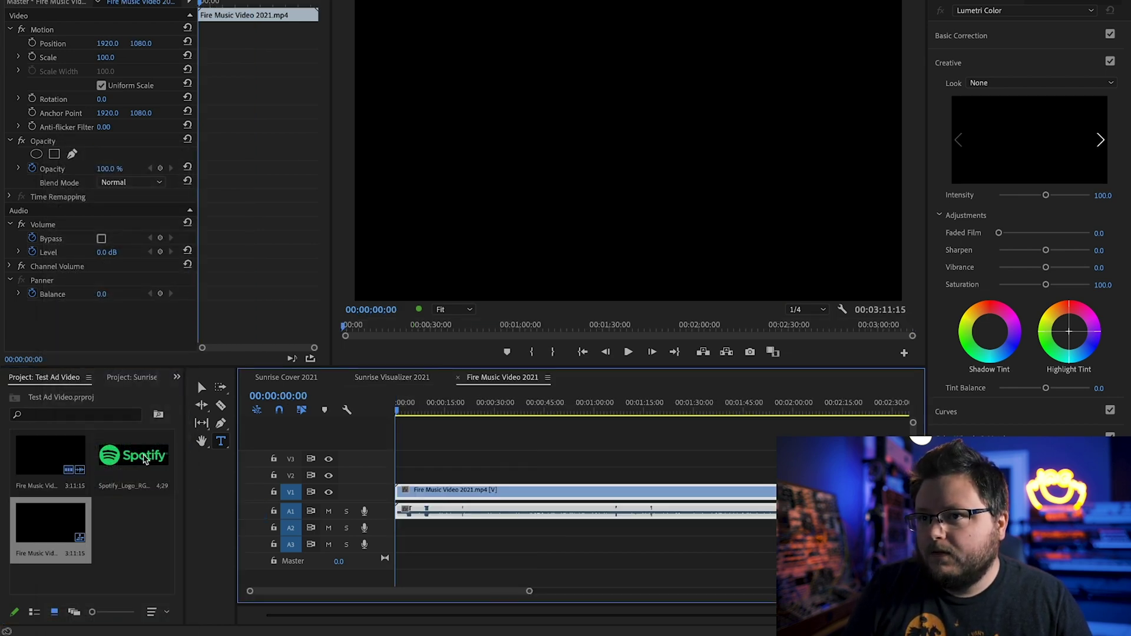
click(522, 409)
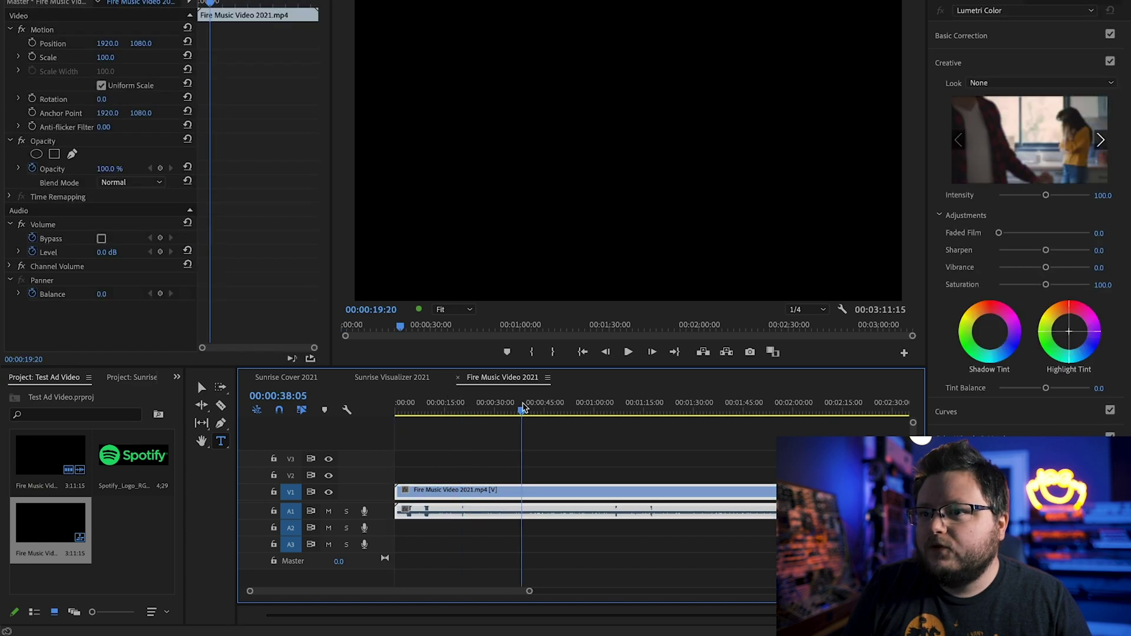
click(583, 410)
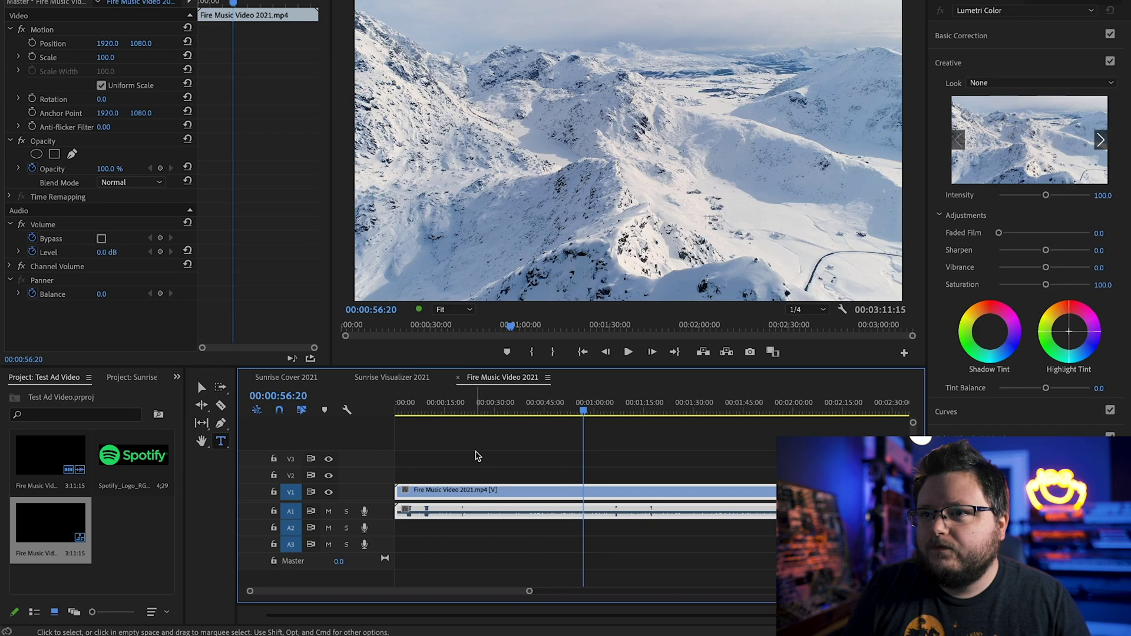
Step: Select the new Fire Music Video 2021 sequence in the Project panel
click(477, 455)
click(146, 531)
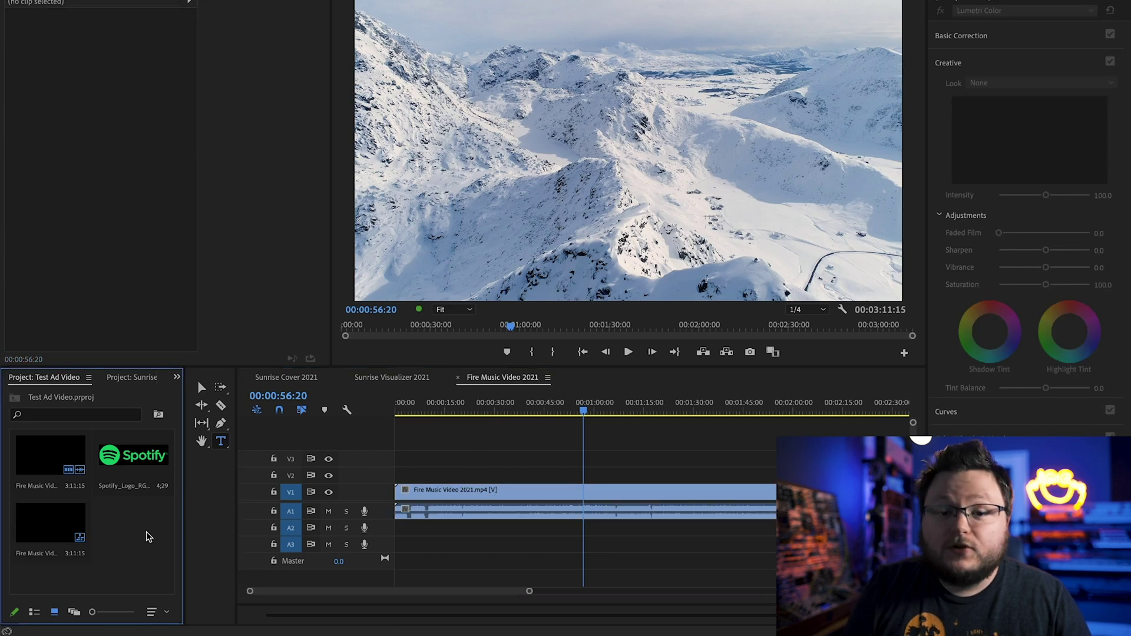
click(61, 521)
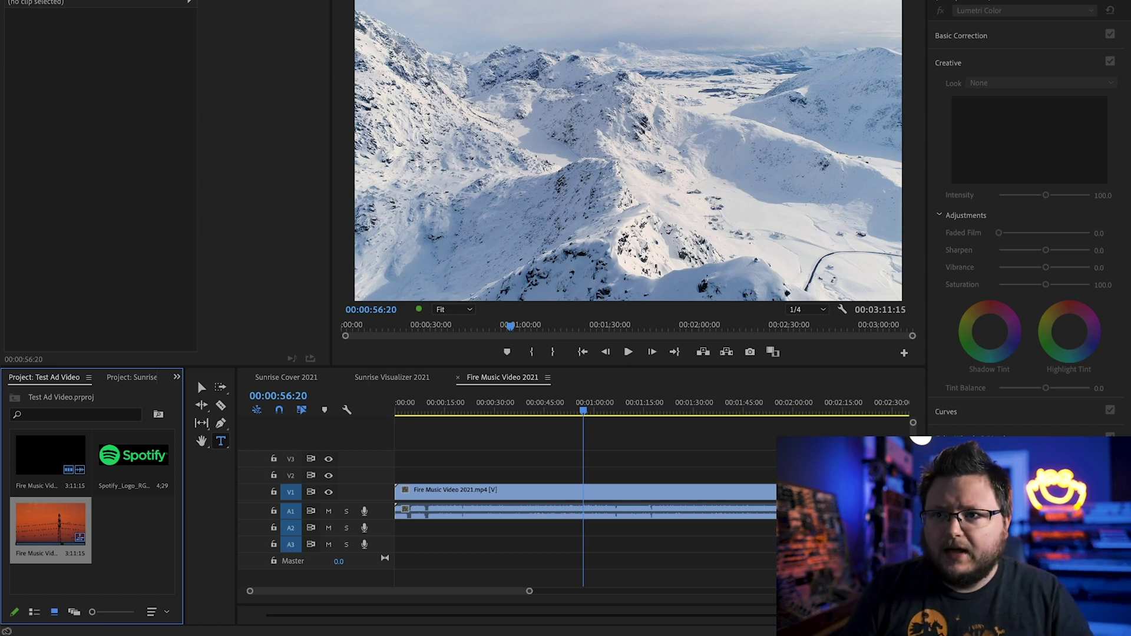
right_click(62, 520)
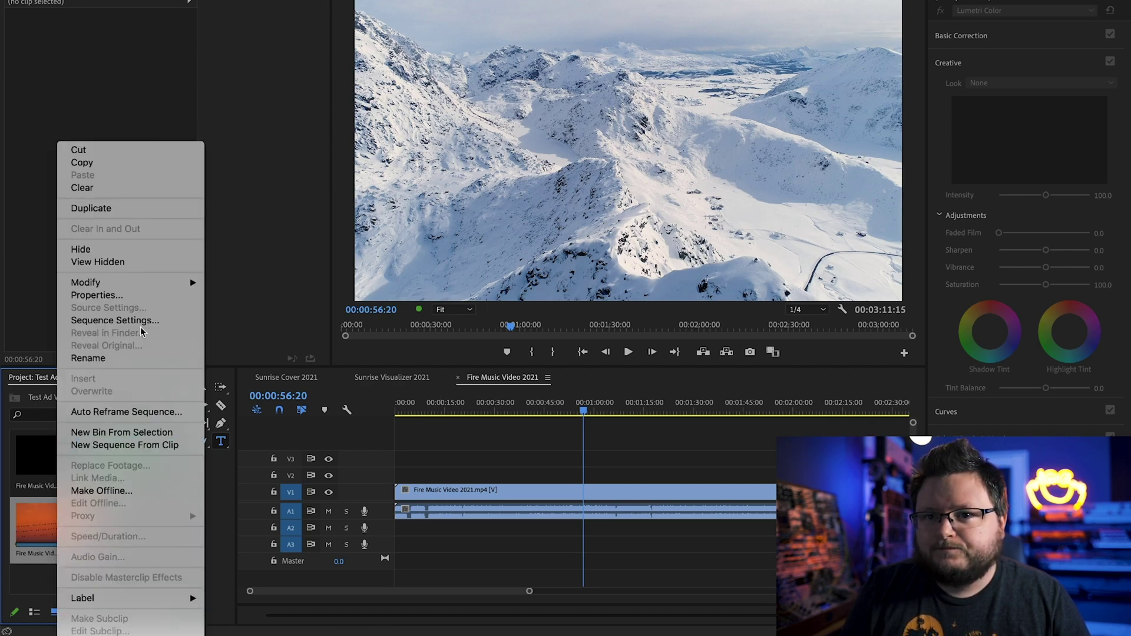
Step: Change the sequence frame size to 1080 × 1920 and confirm deleting previews
click(115, 320)
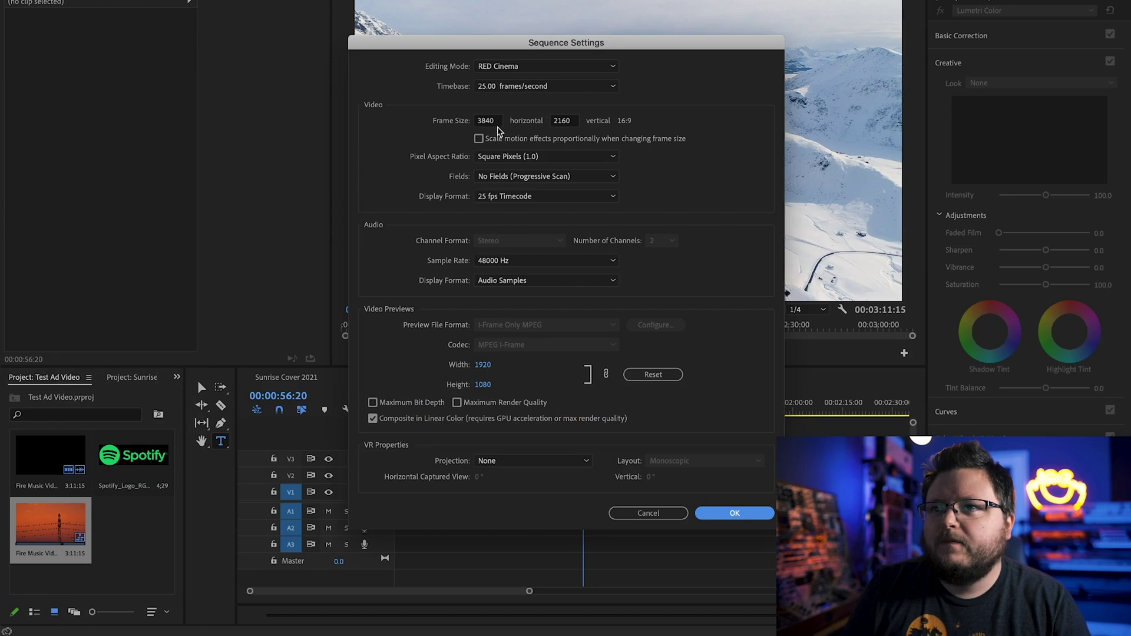
double_click(497, 122)
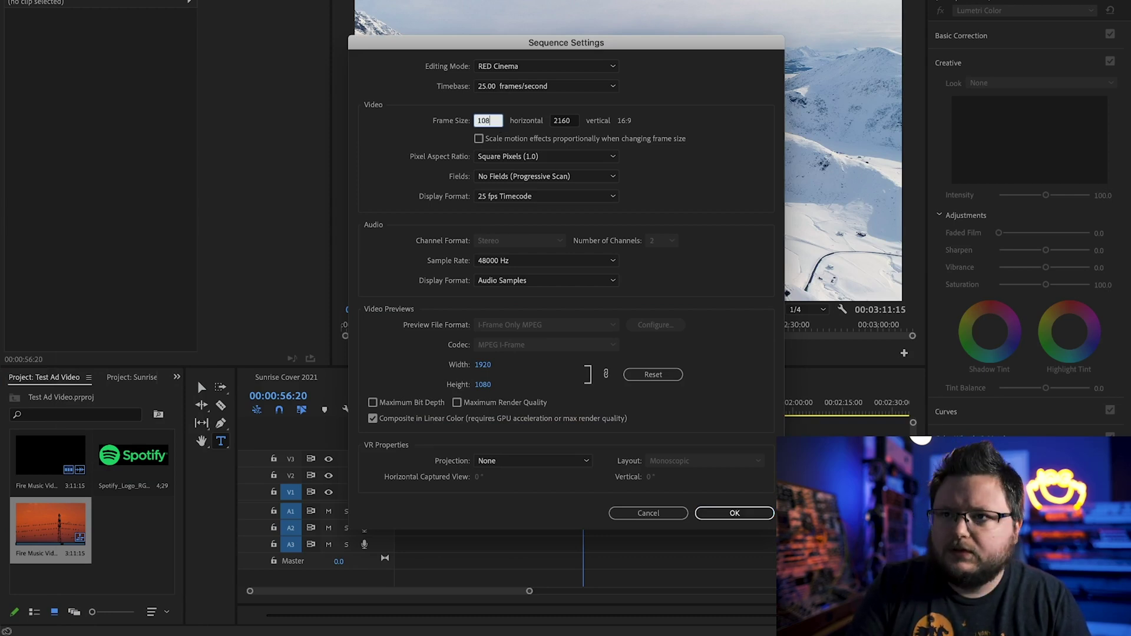
key(Tab)
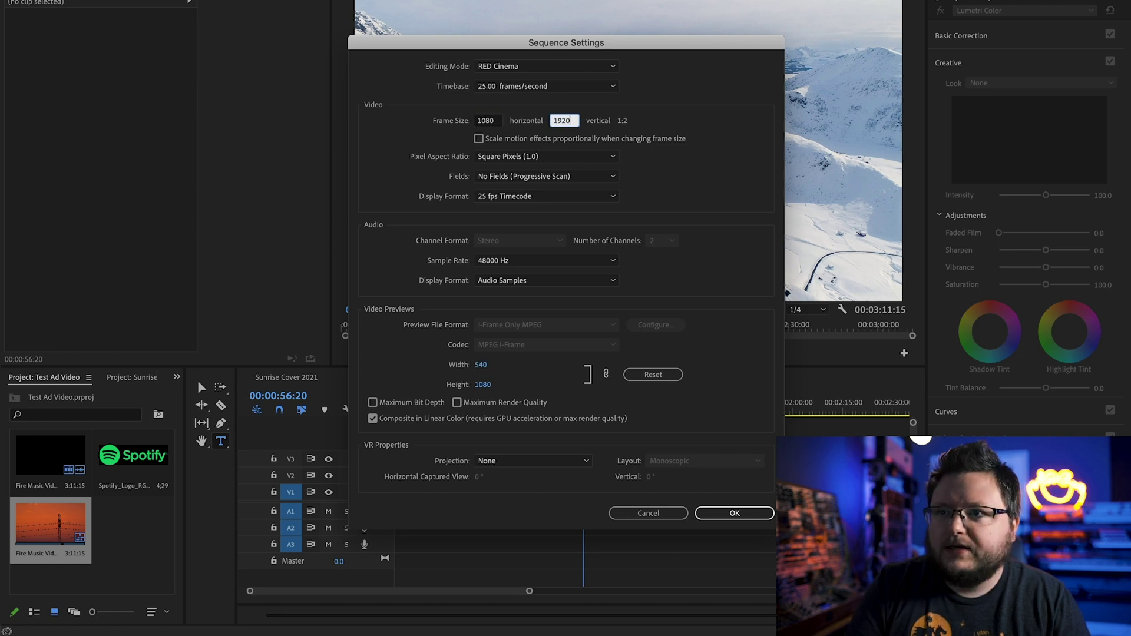
text(1920)
click(733, 514)
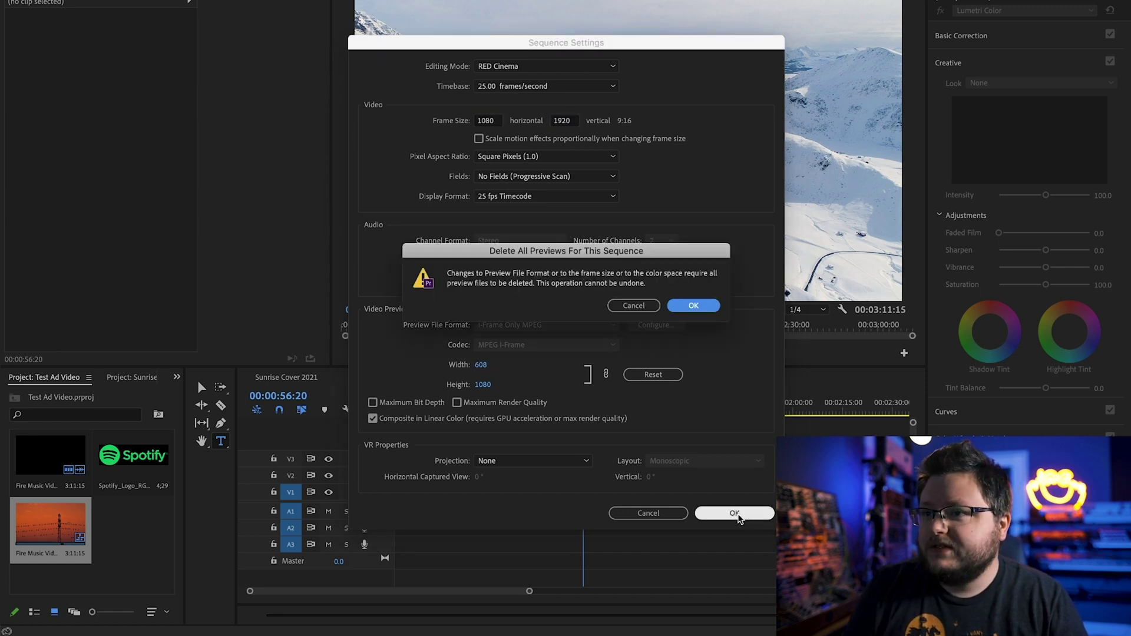
click(693, 306)
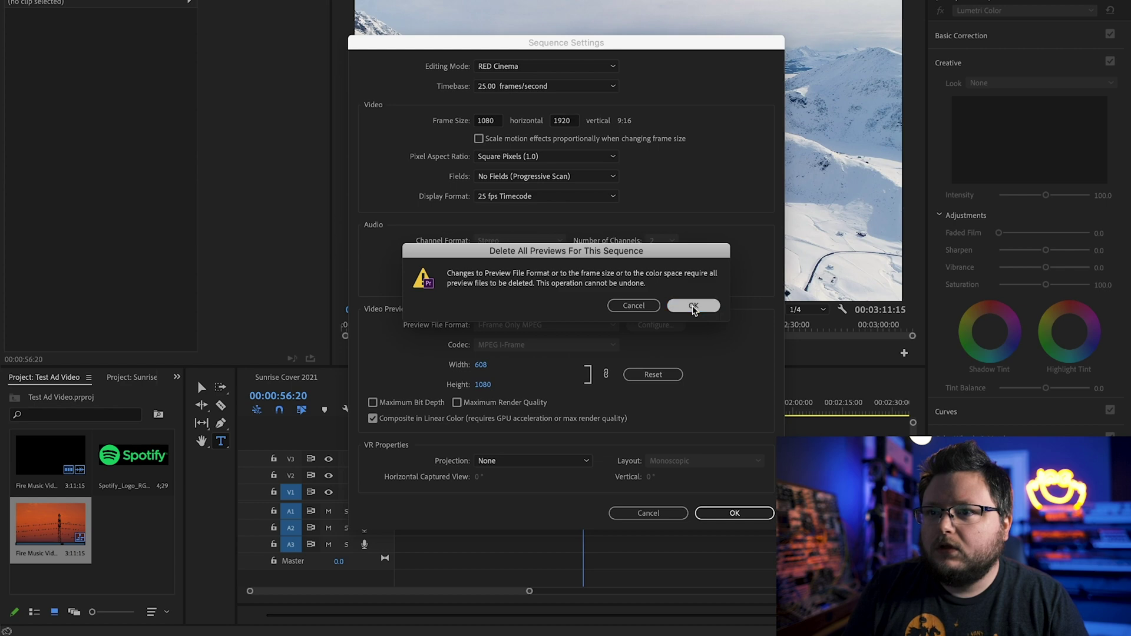
Step: Scale the music video to 40%, duplicate it onto V2, and enlarge the V1 copy to 90%
click(536, 494)
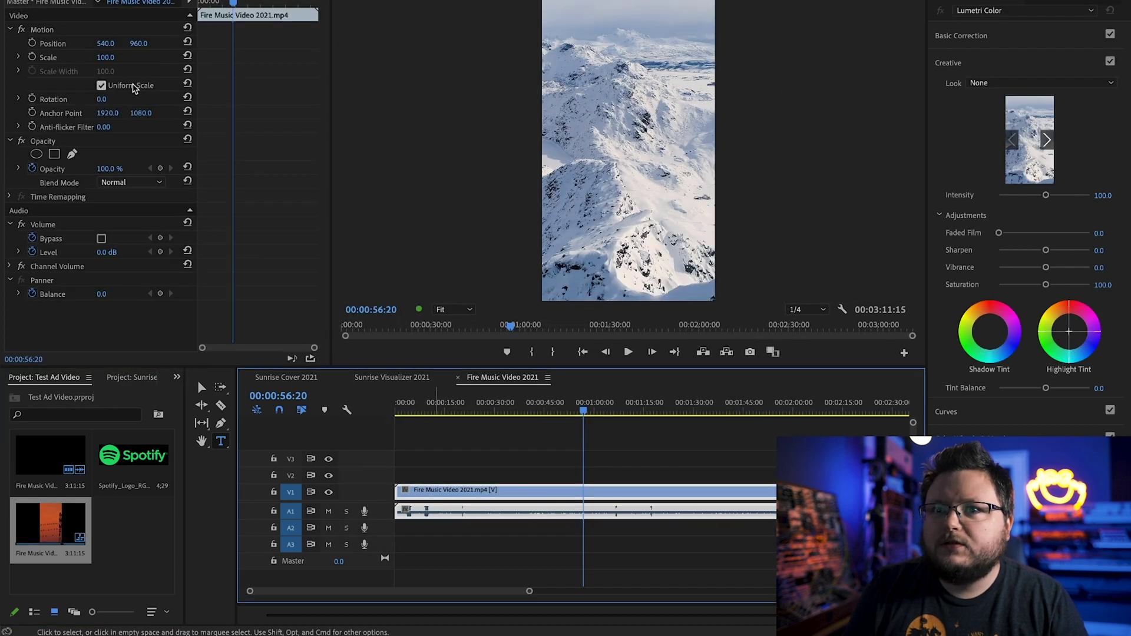
drag(109, 59, 72, 59)
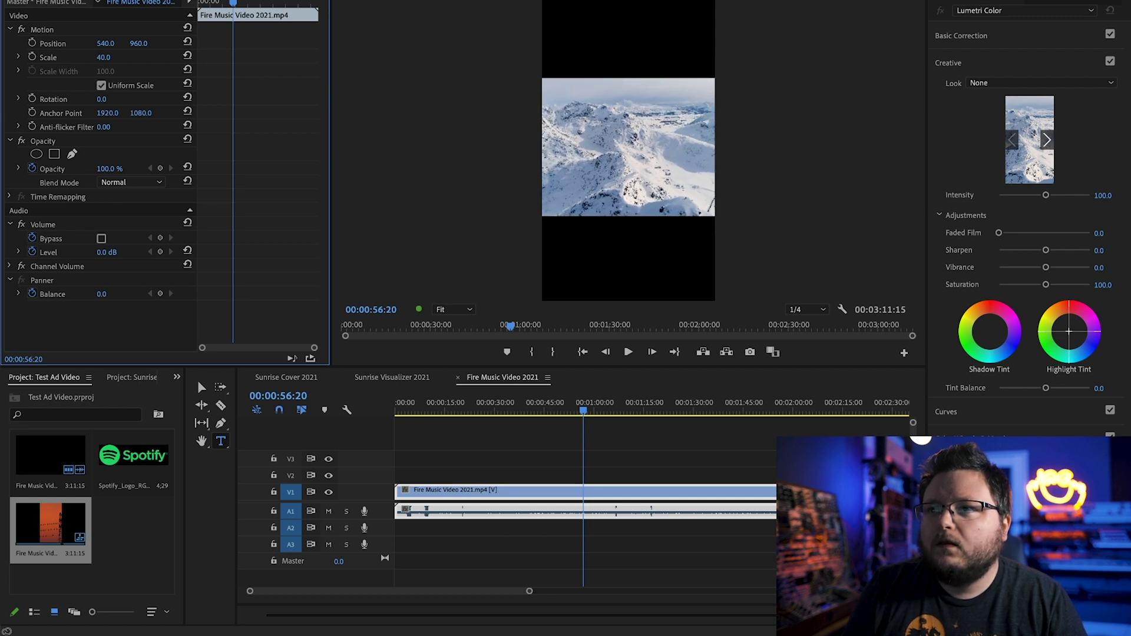
click(727, 558)
click(602, 488)
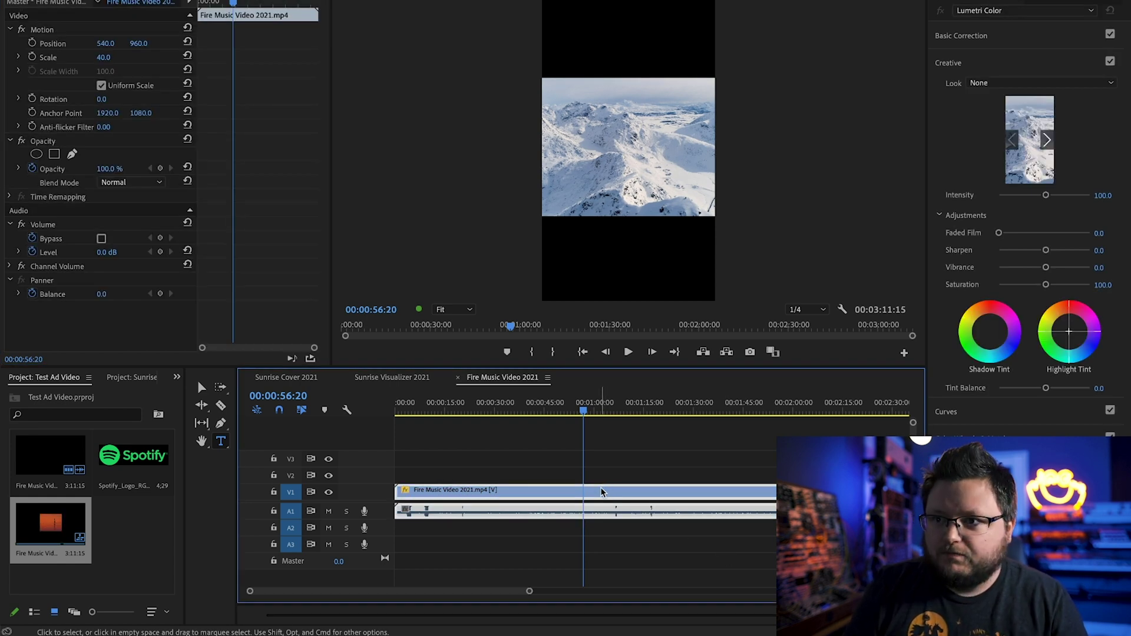
drag(601, 489, 569, 495)
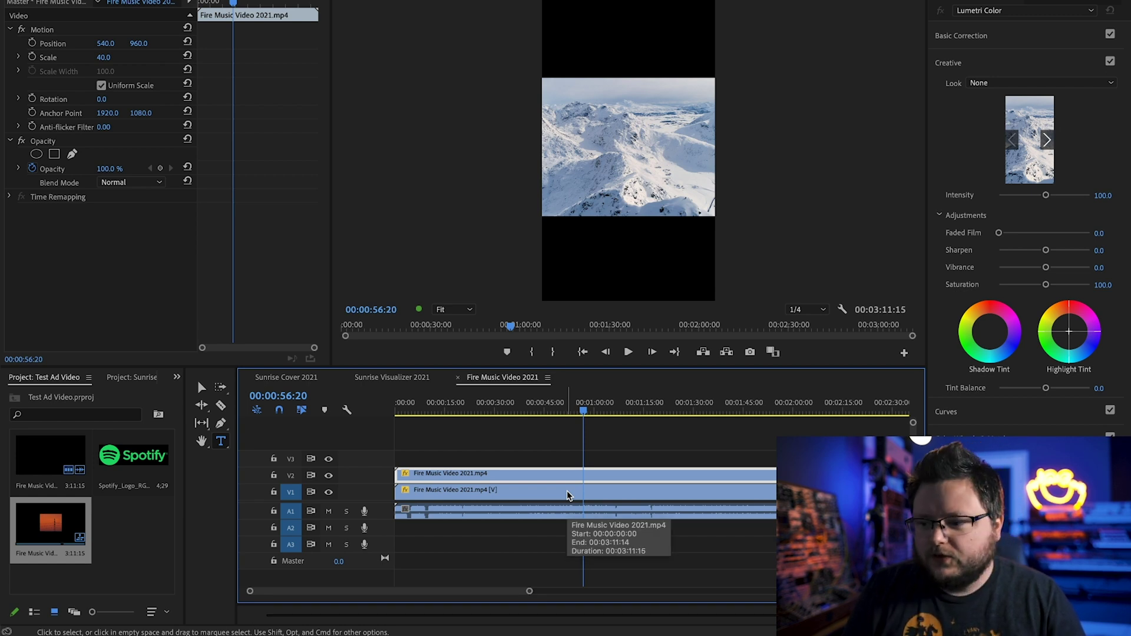
click(567, 495)
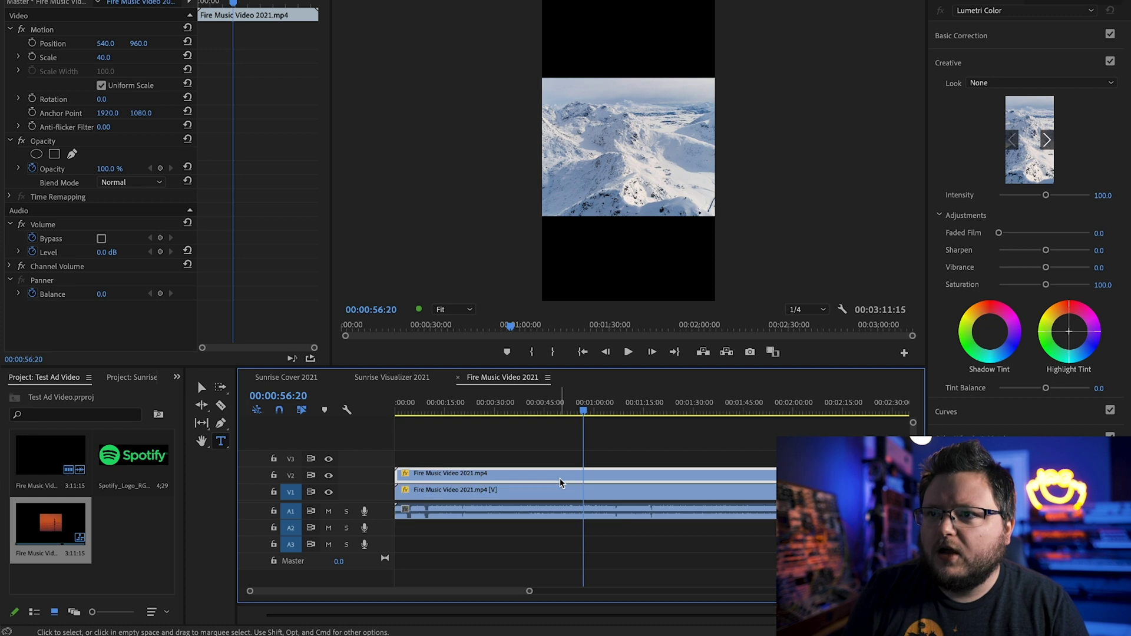
drag(105, 59, 135, 59)
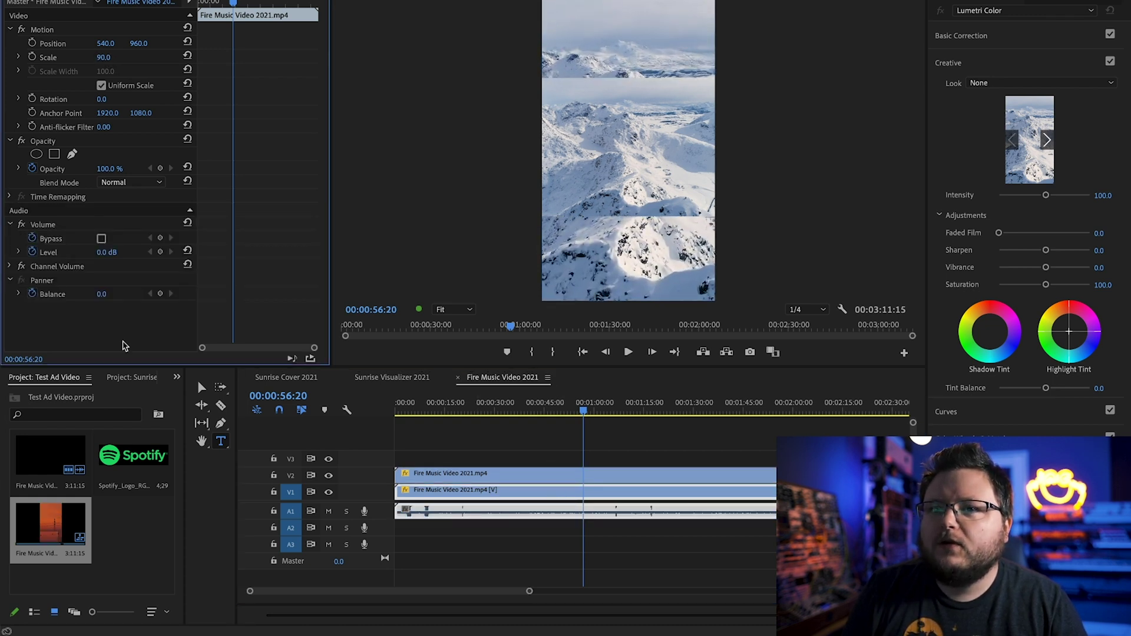
Step: Apply Gaussian Blur at blurriness 63 to the V1 background copy
scroll(131, 383, down, 3)
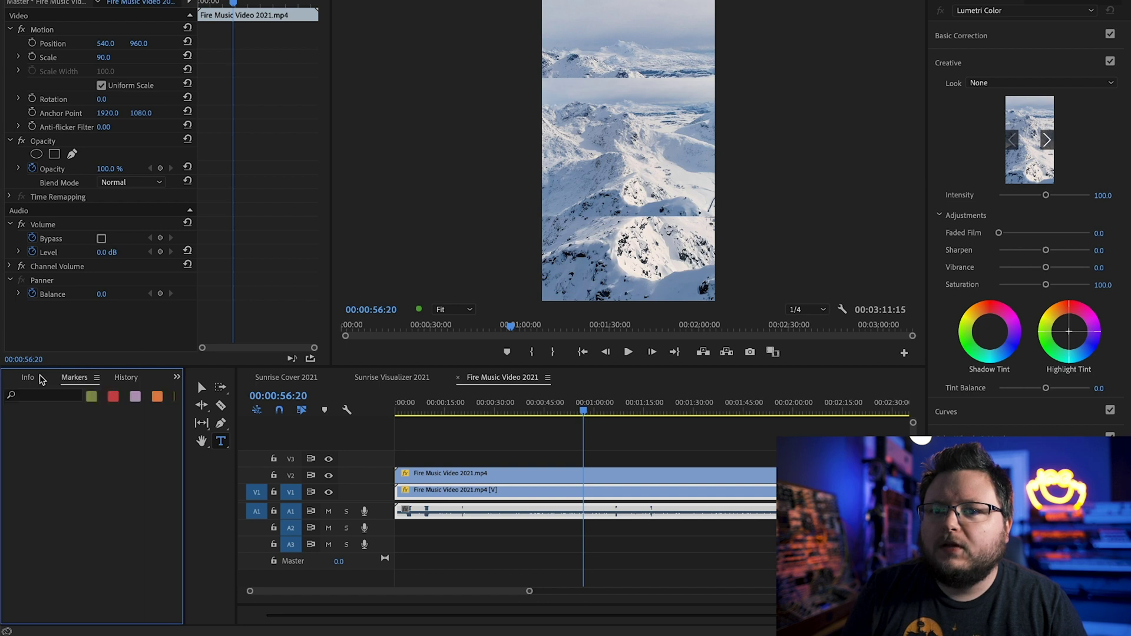
scroll(35, 377, up, 2)
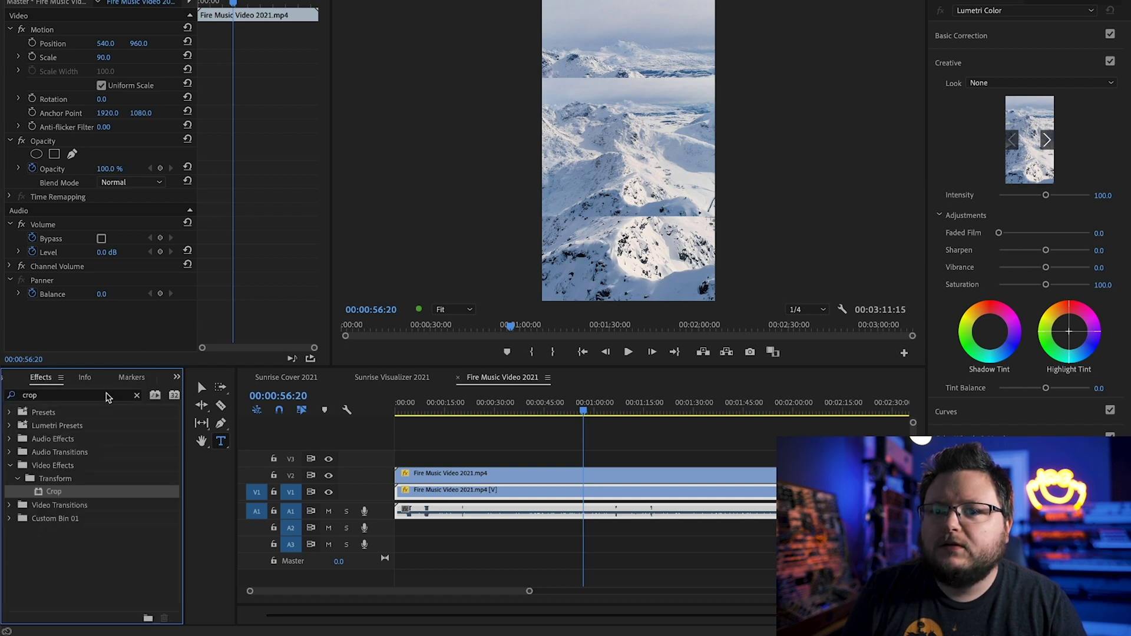
click(106, 398)
text(gauss)
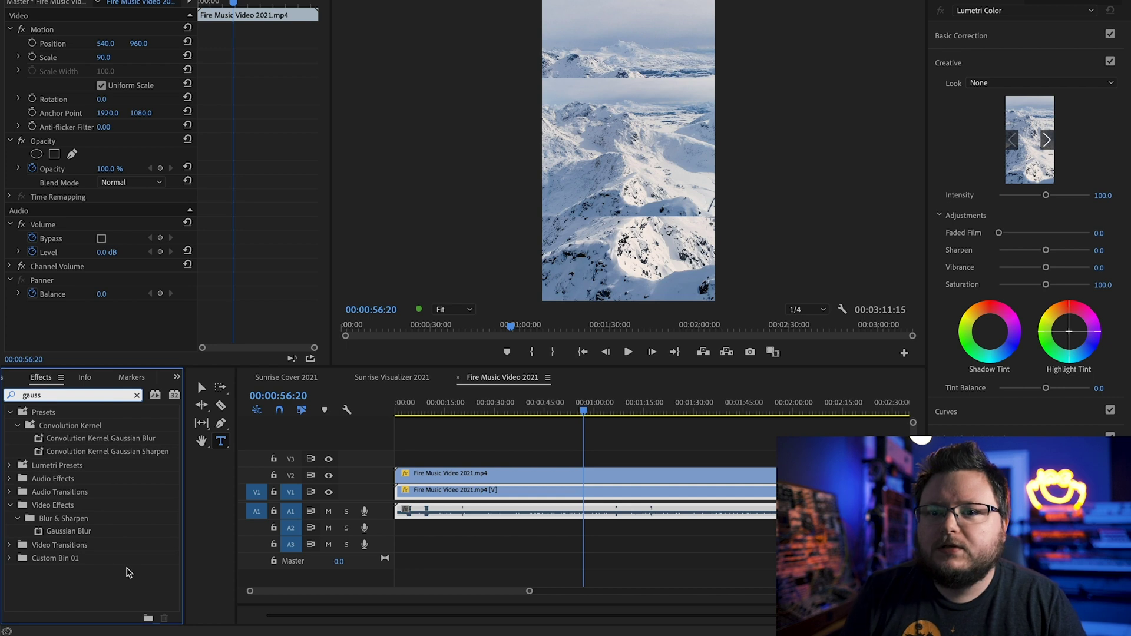
double_click(81, 531)
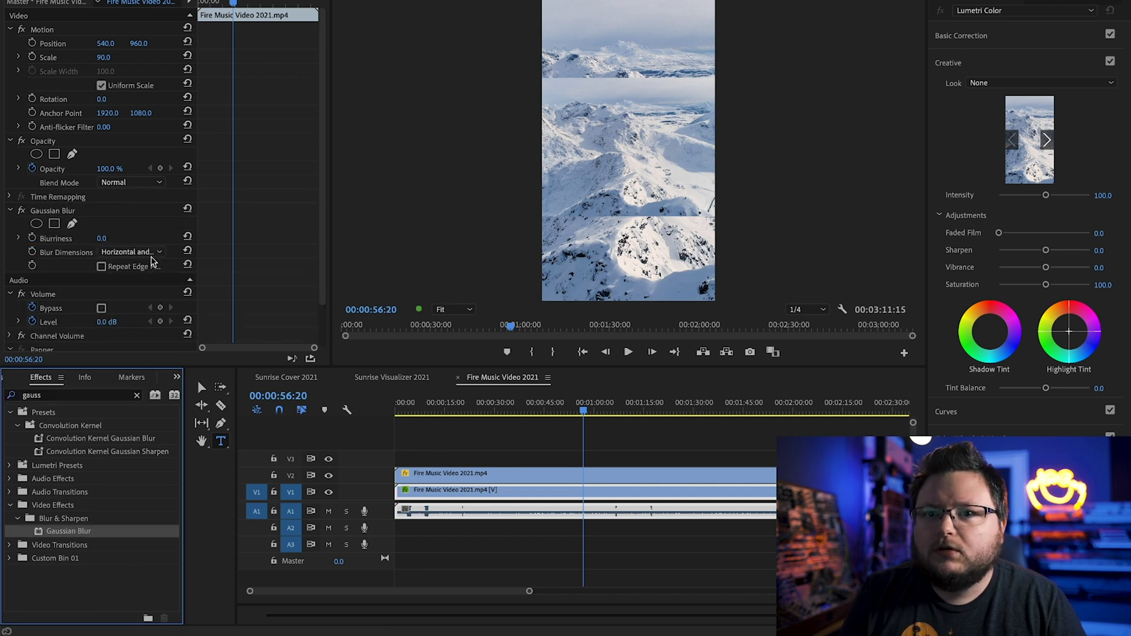
drag(102, 240, 151, 241)
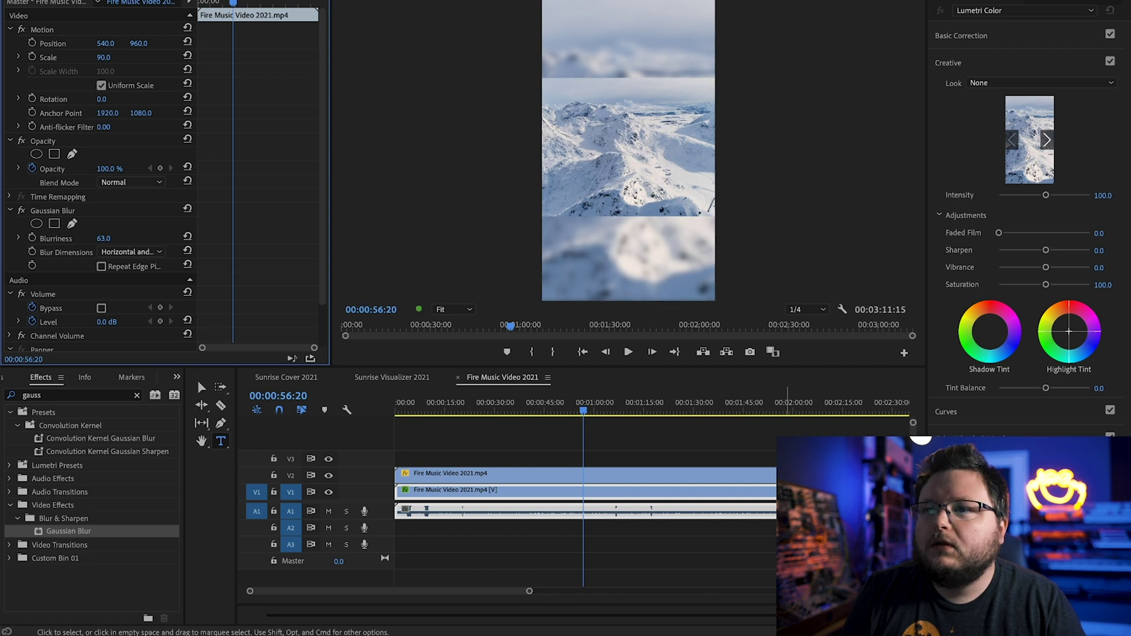
Step: Nudge the V2 foreground clip's scale to 41% and show the Test Ad Video project media
click(619, 521)
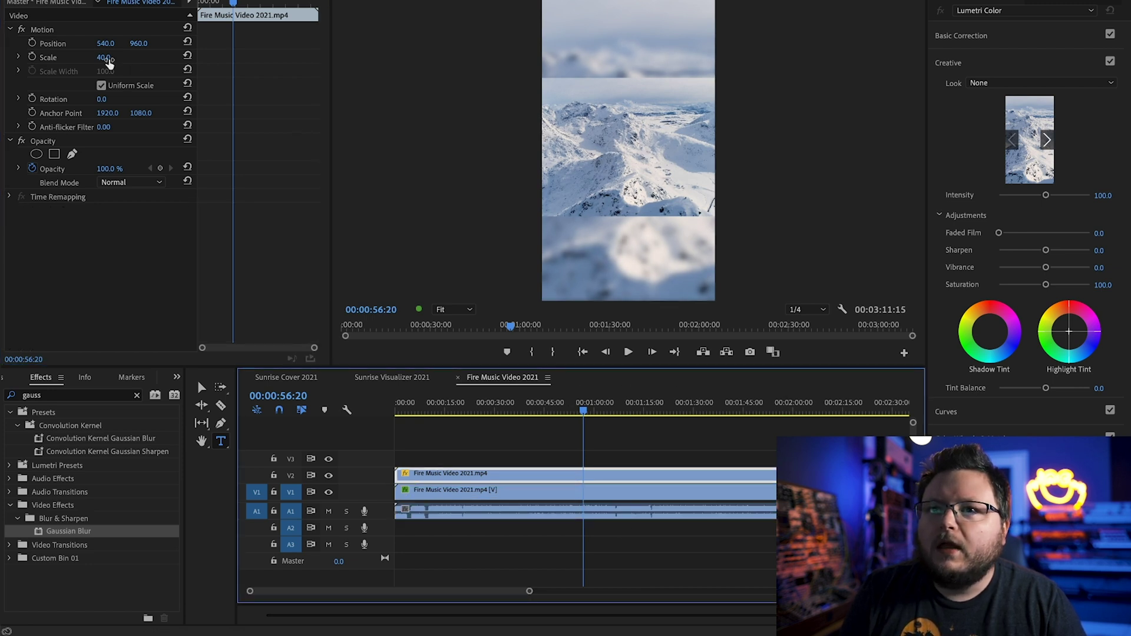
drag(106, 58, 108, 58)
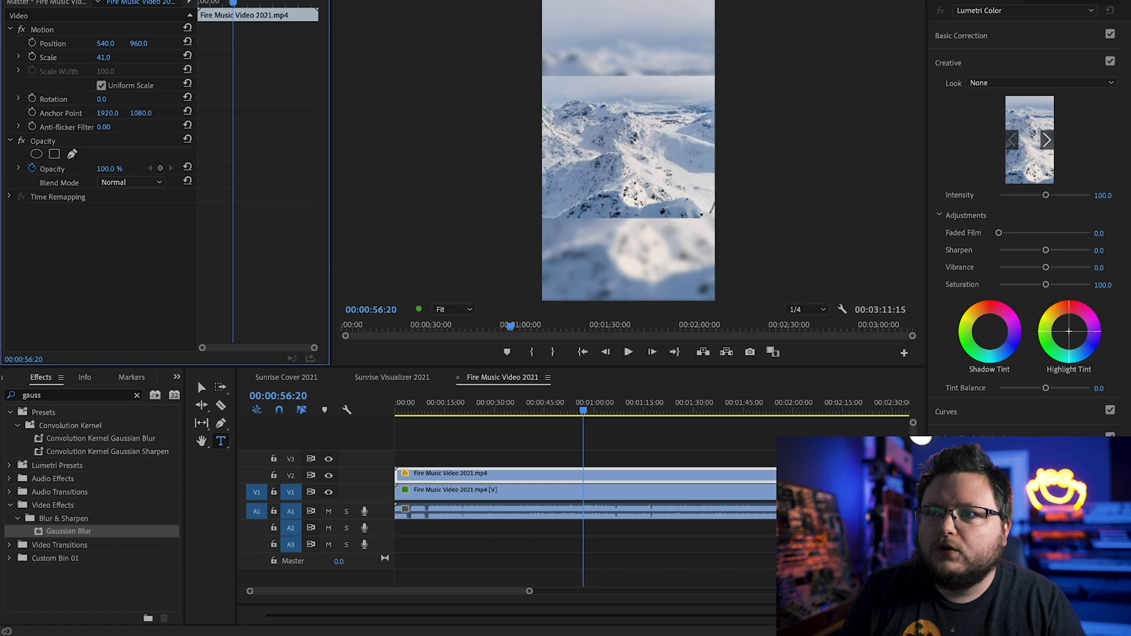
click(663, 457)
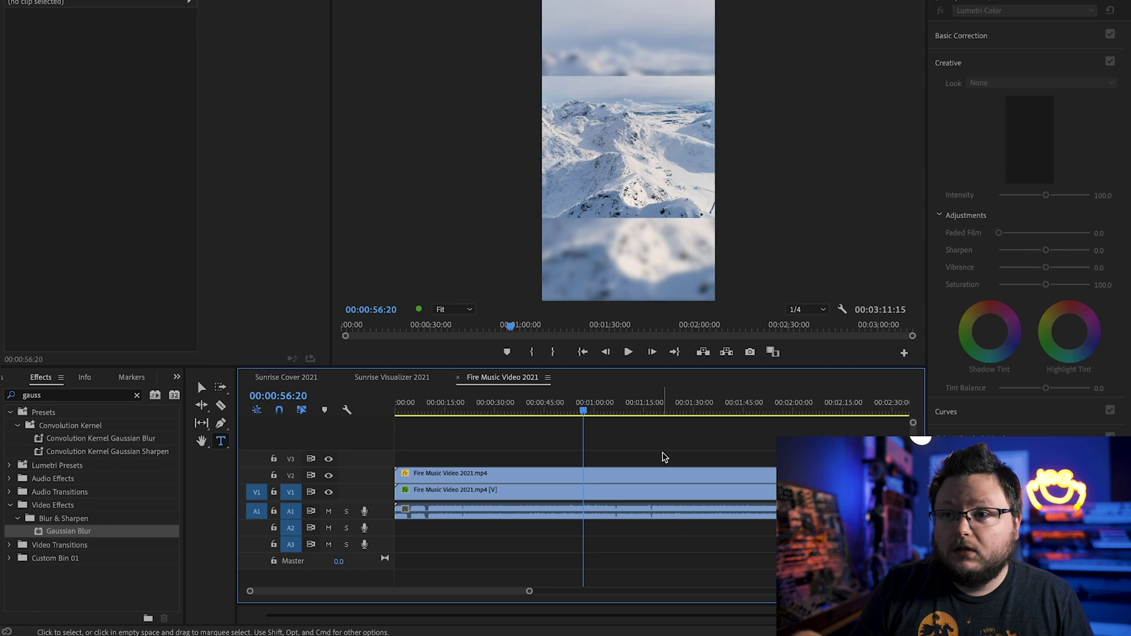
click(640, 472)
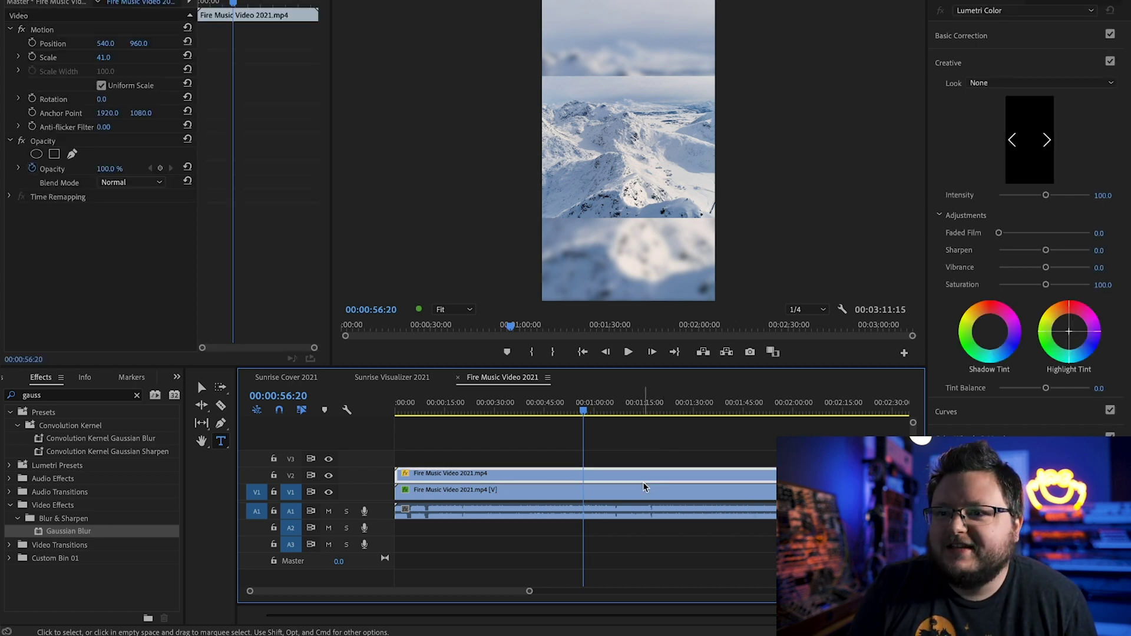
click(645, 493)
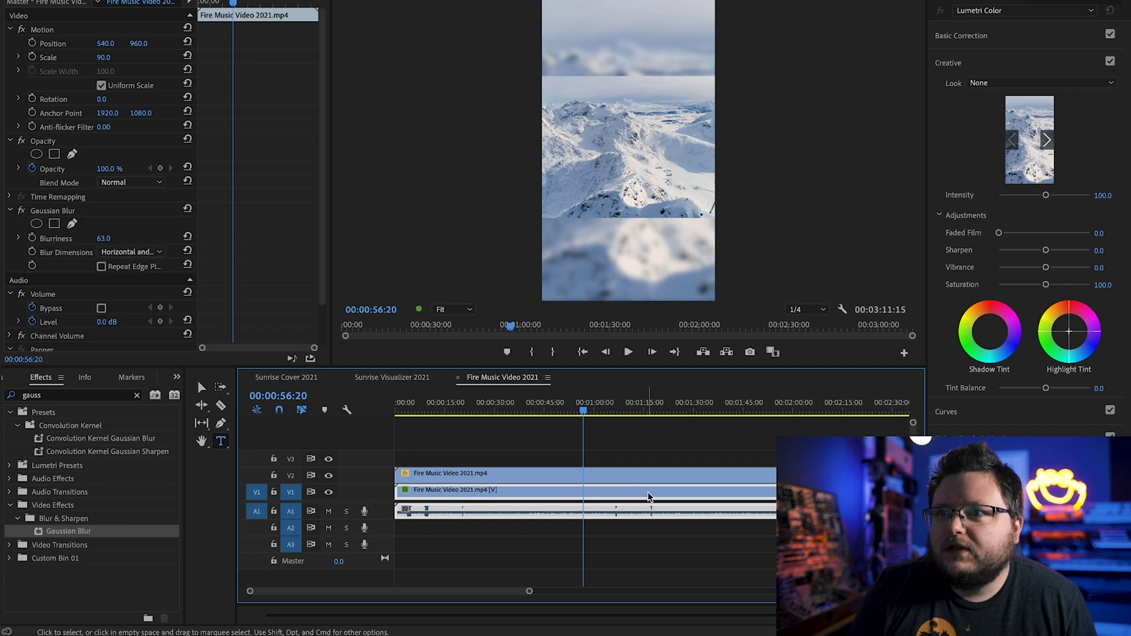
click(652, 441)
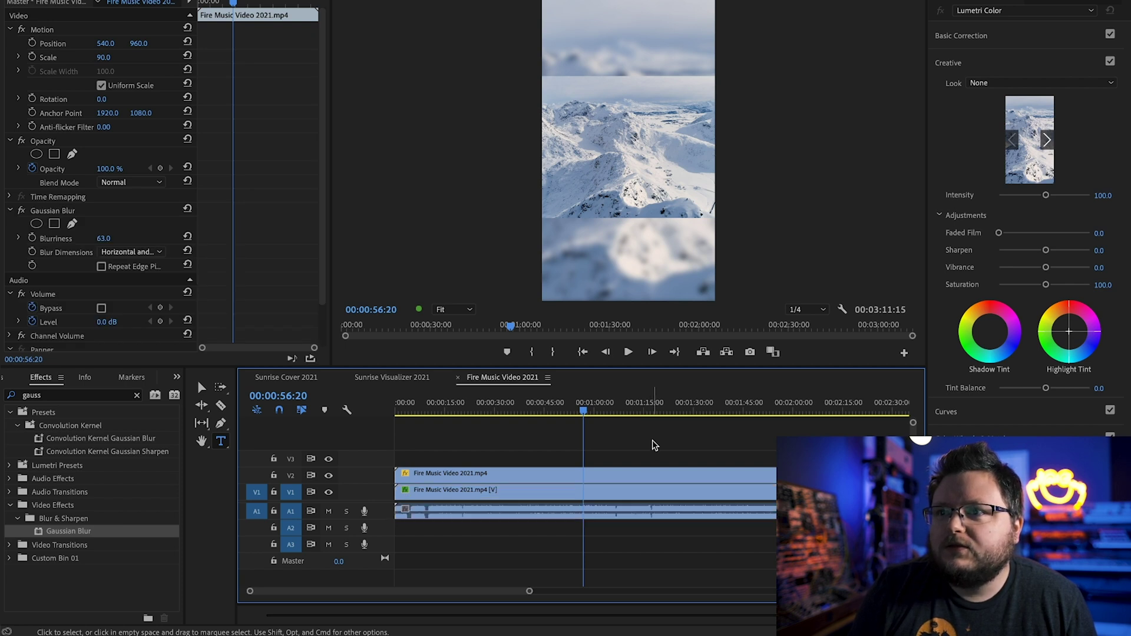
click(483, 468)
scroll(130, 379, up, 3)
Step: Place Spotify_Logo_RGB_Green.png on V3 at the sequence start and lengthen it
scroll(112, 379, up, 2)
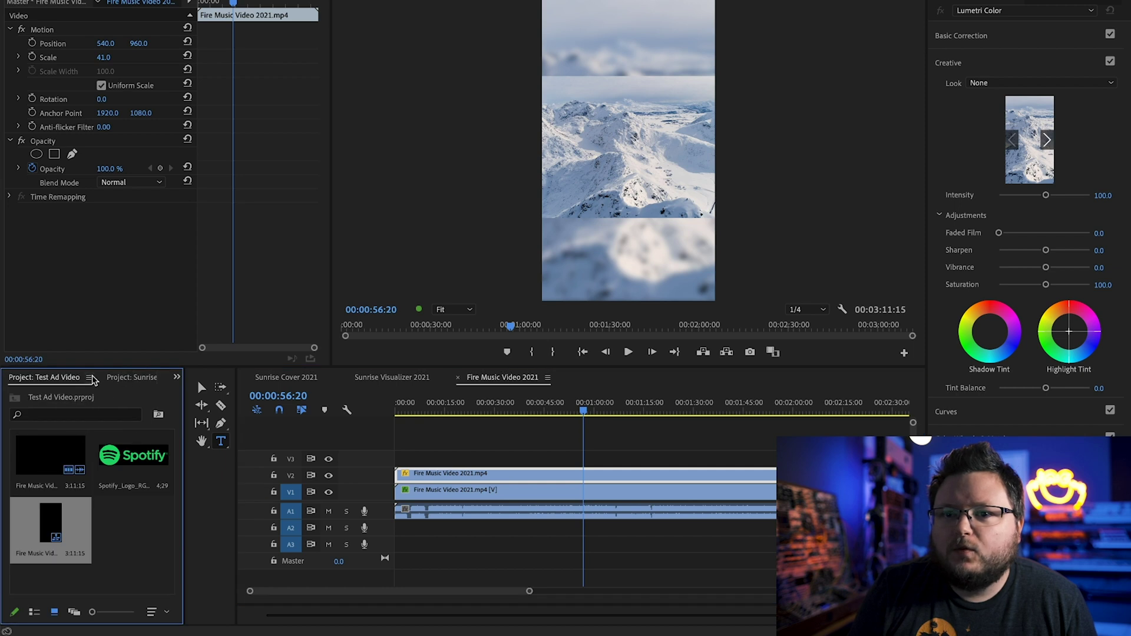
click(130, 459)
drag(136, 455, 637, 459)
click(507, 408)
Step: Scale the Spotify logo to 14 and position it at 807, 455 near the top right
click(520, 459)
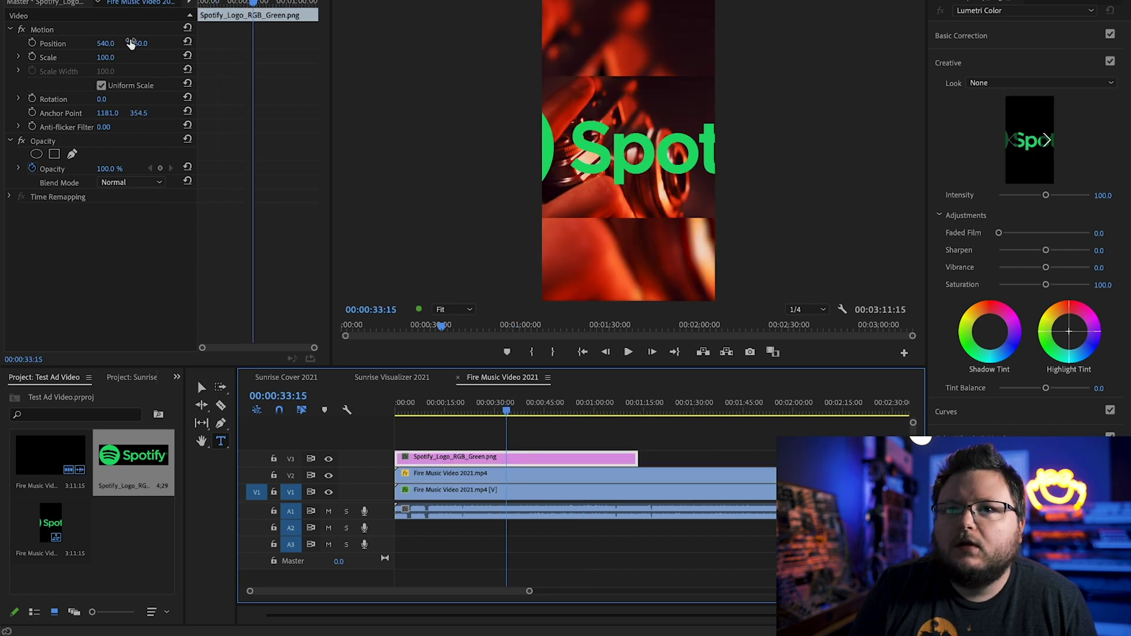
mouse_move(115, 57)
mouse_down()
mouse_move(74, 58)
mouse_move(116, 57)
mouse_up()
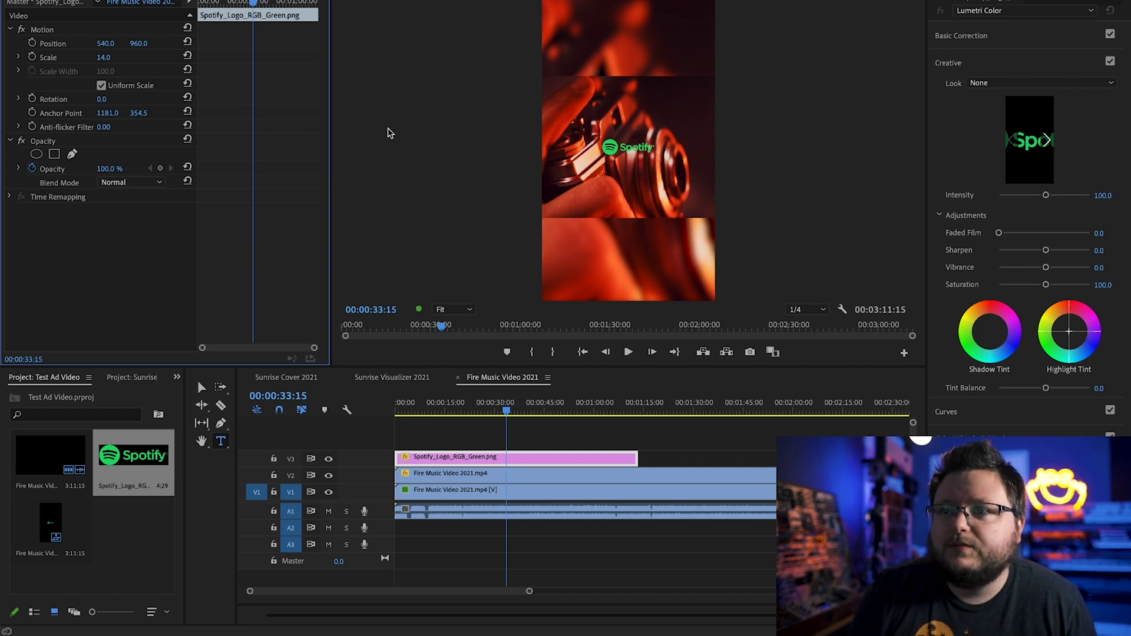
drag(138, 43, 62, 43)
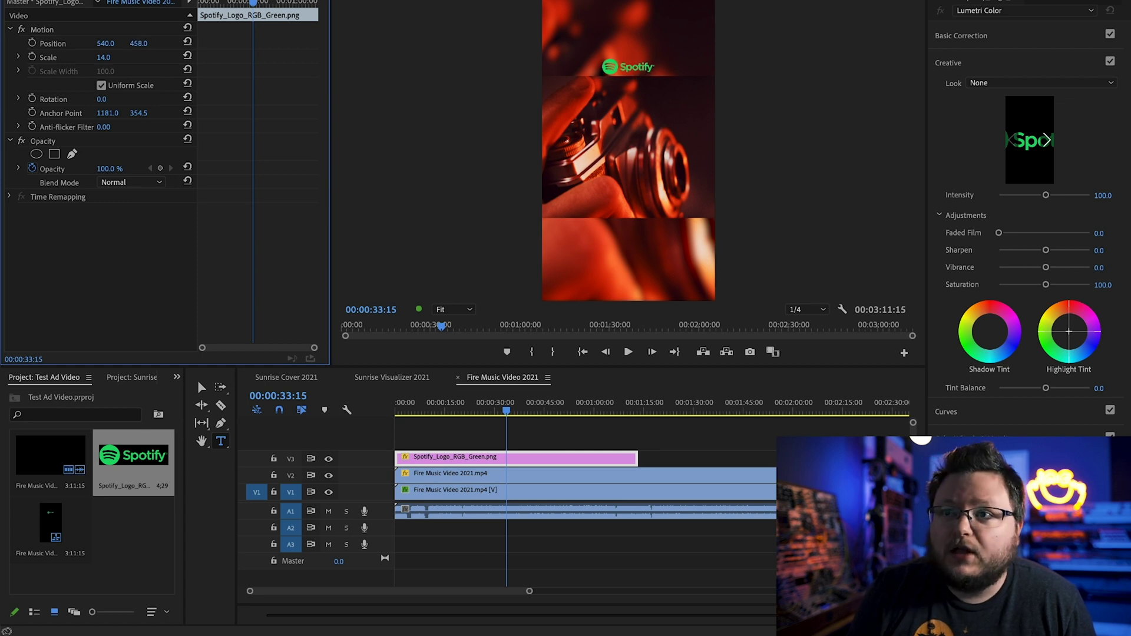
drag(144, 44, 142, 44)
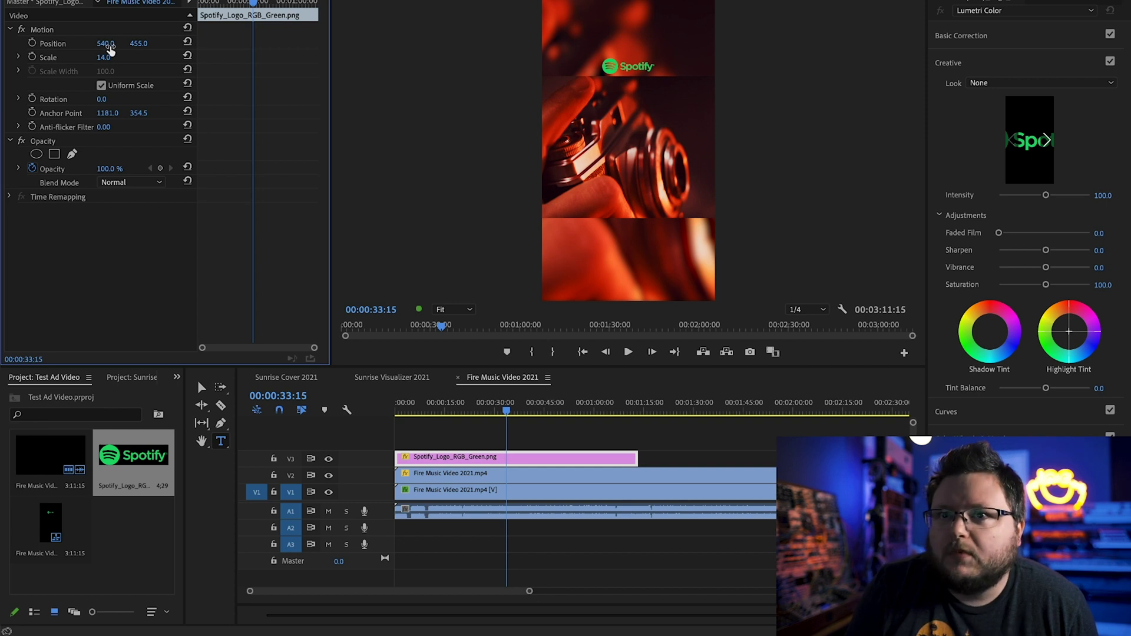
drag(108, 43, 162, 44)
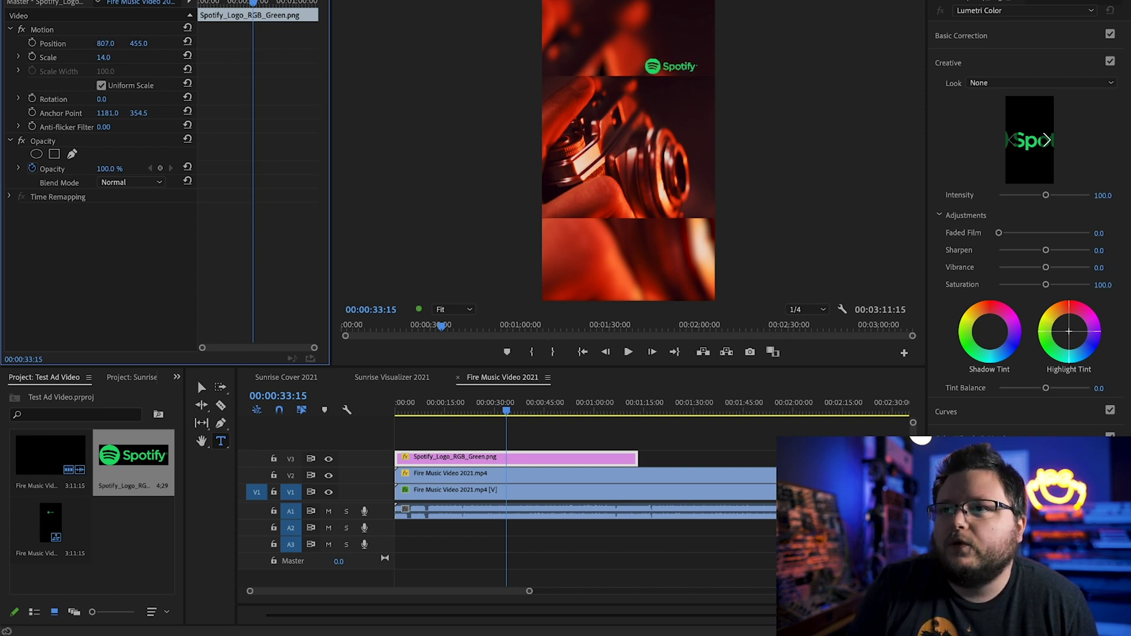
Step: Add a LISTEN ON title on V4, trimmed to start at 0 and end with the logo clip
click(548, 436)
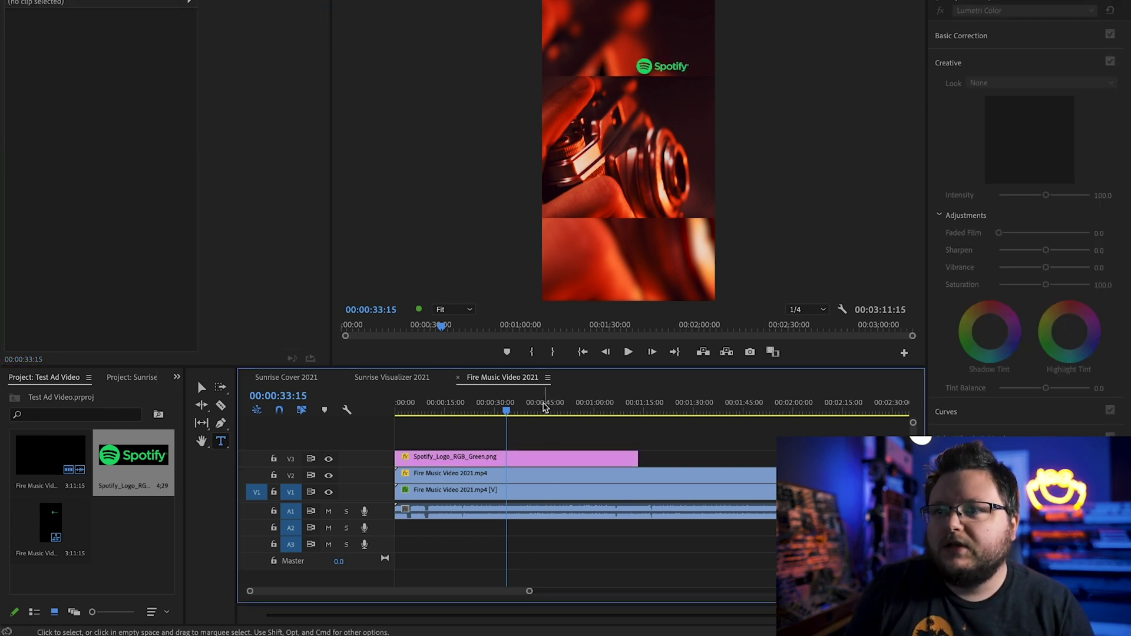
click(561, 61)
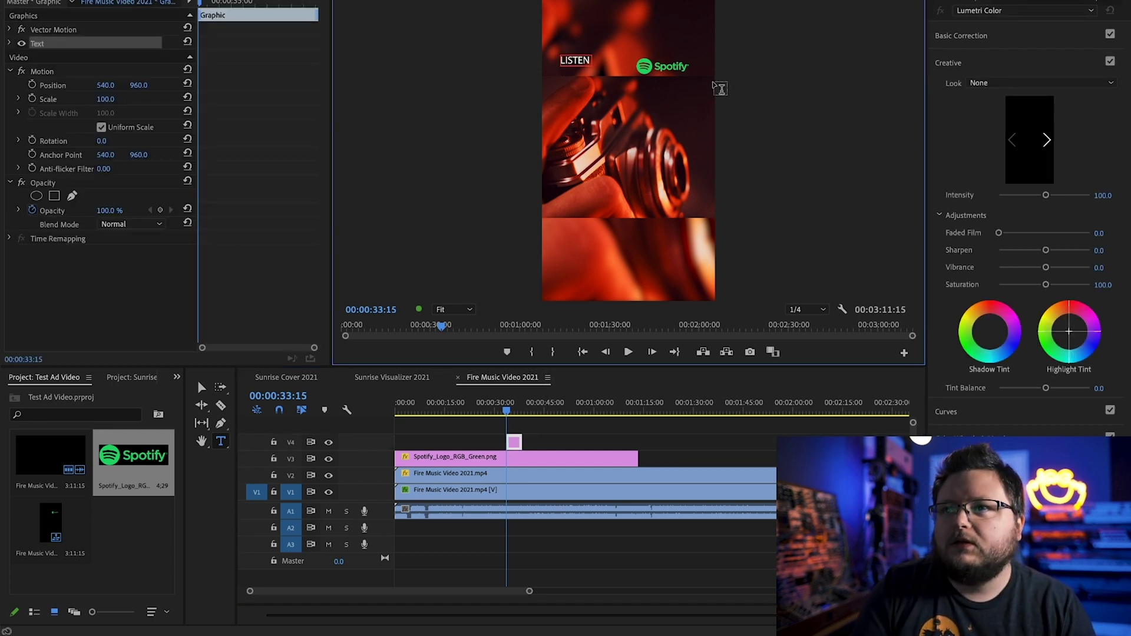
click(687, 449)
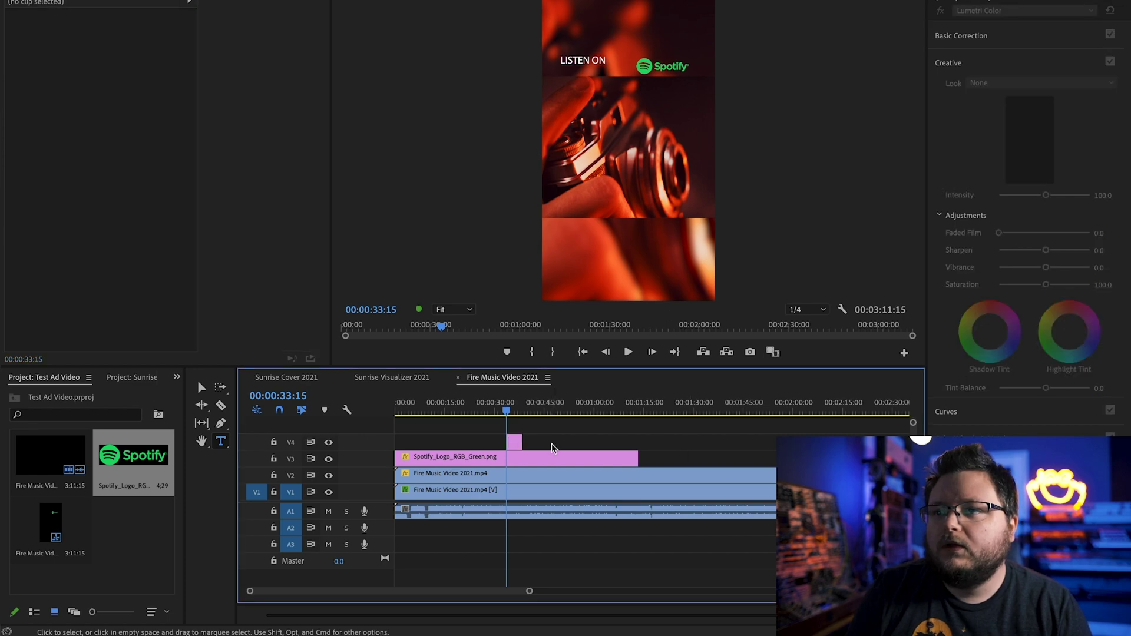
drag(510, 442, 396, 442)
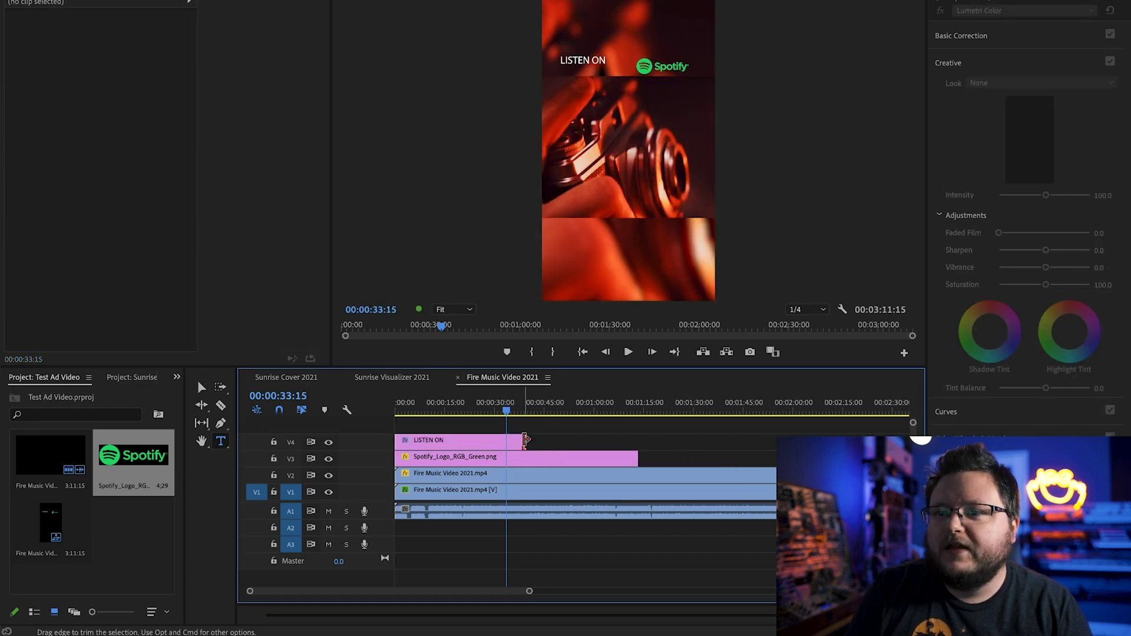
drag(522, 442, 639, 443)
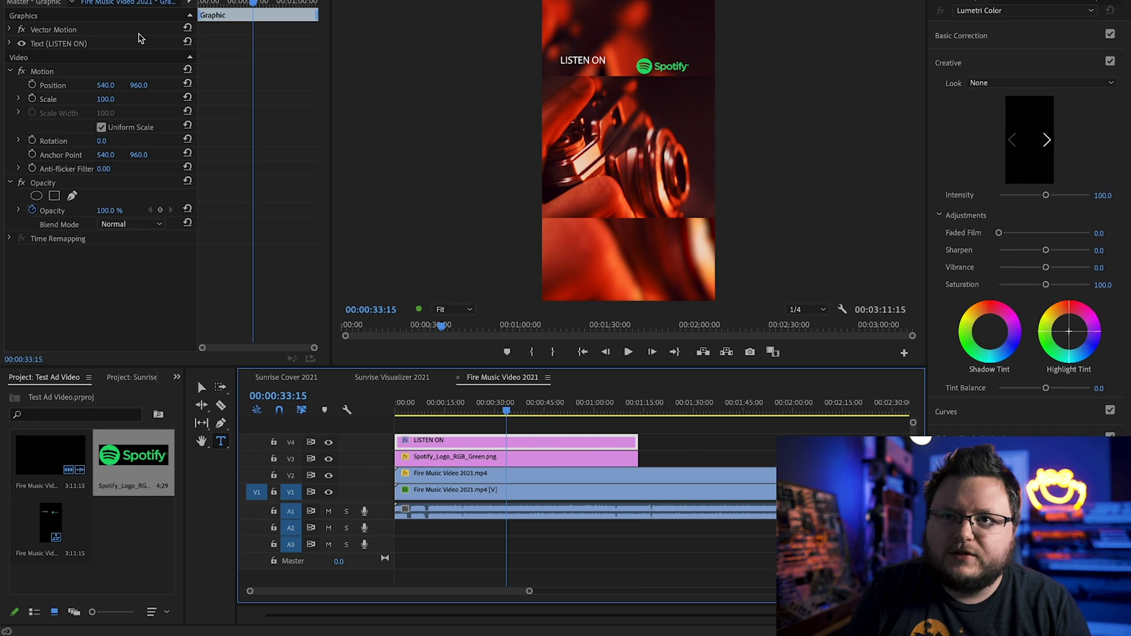
Step: Move the Spotify logo to 701, 455 and the LISTEN ON text beside it to form a centred lockup
drag(139, 84, 132, 86)
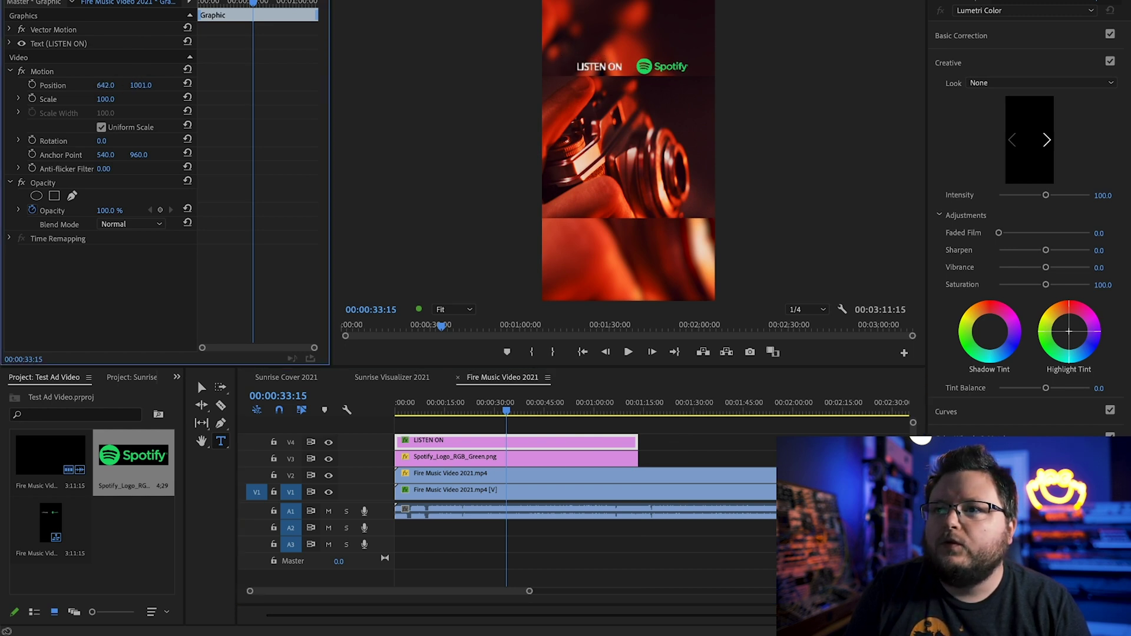
click(542, 457)
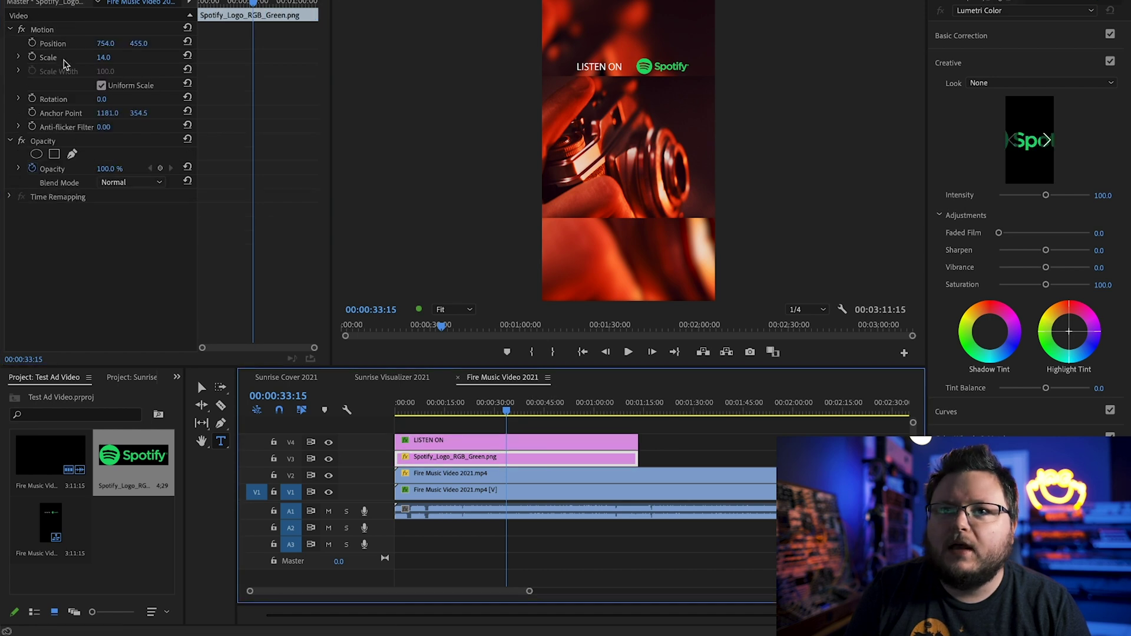
drag(107, 46, 86, 46)
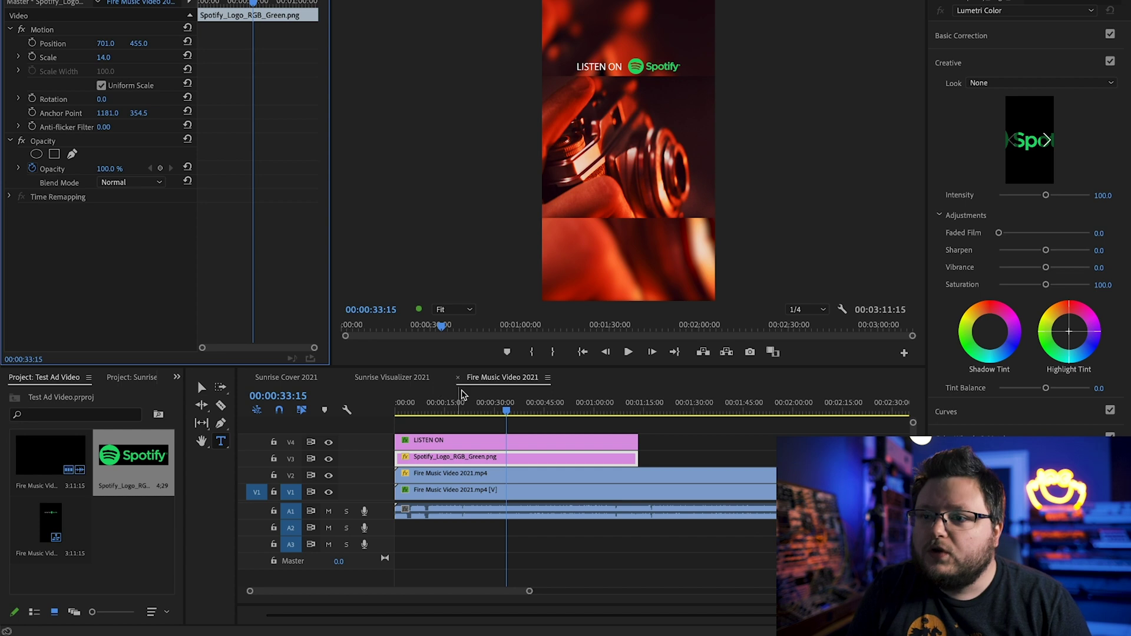
click(514, 441)
drag(95, 86, 96, 86)
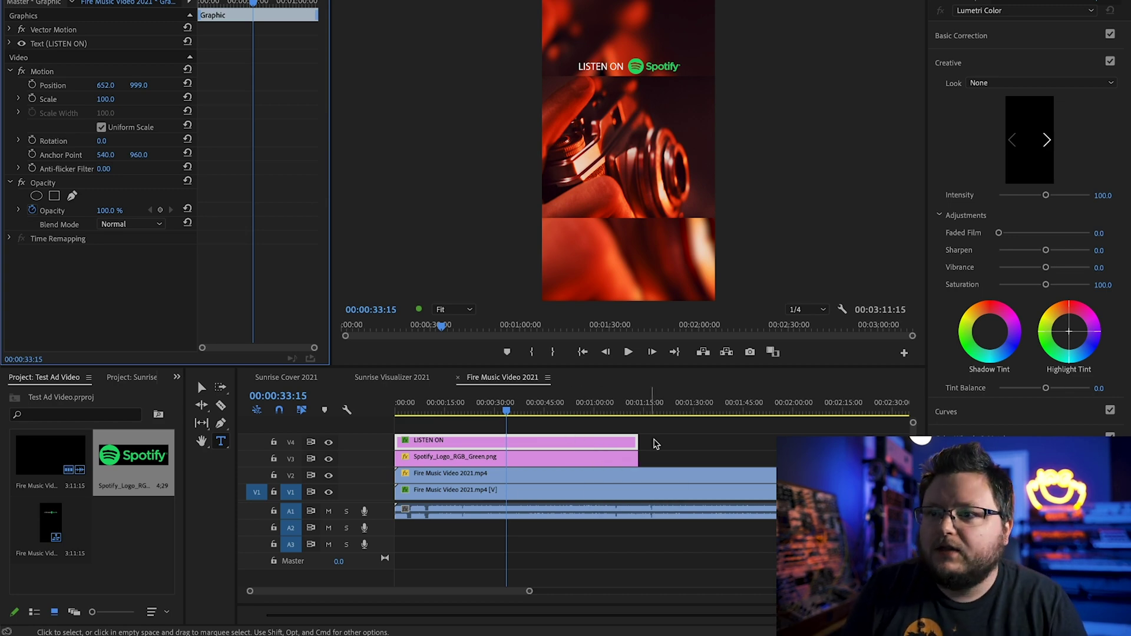
click(704, 449)
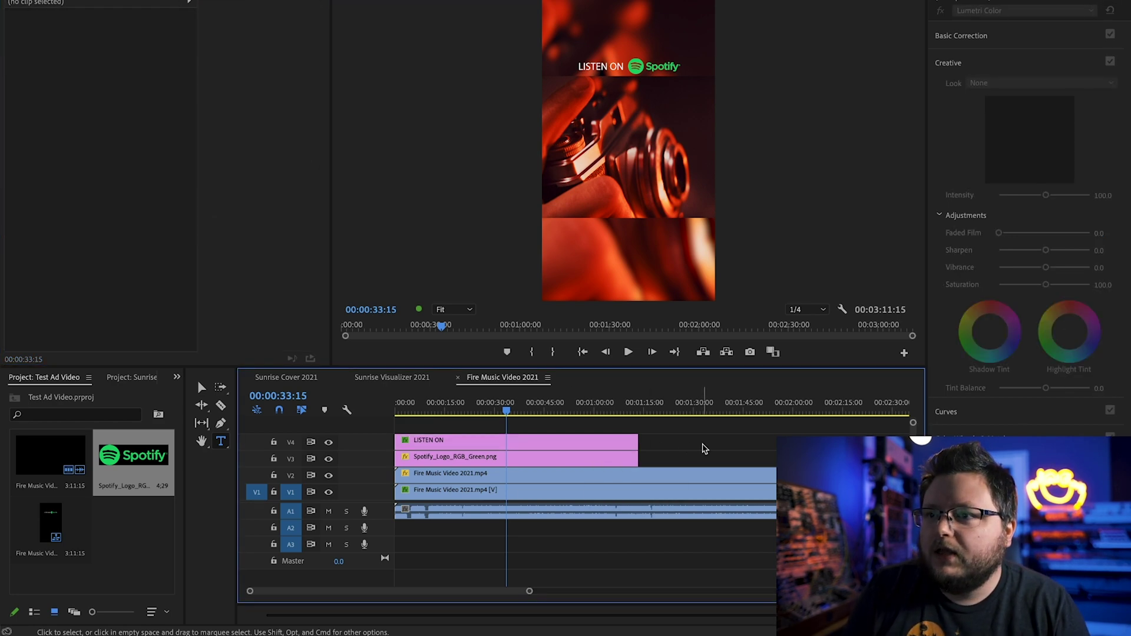
Step: Set the Fire Music Video clip's volume level to -15 dB
click(522, 506)
scroll(57, 313, down, 2)
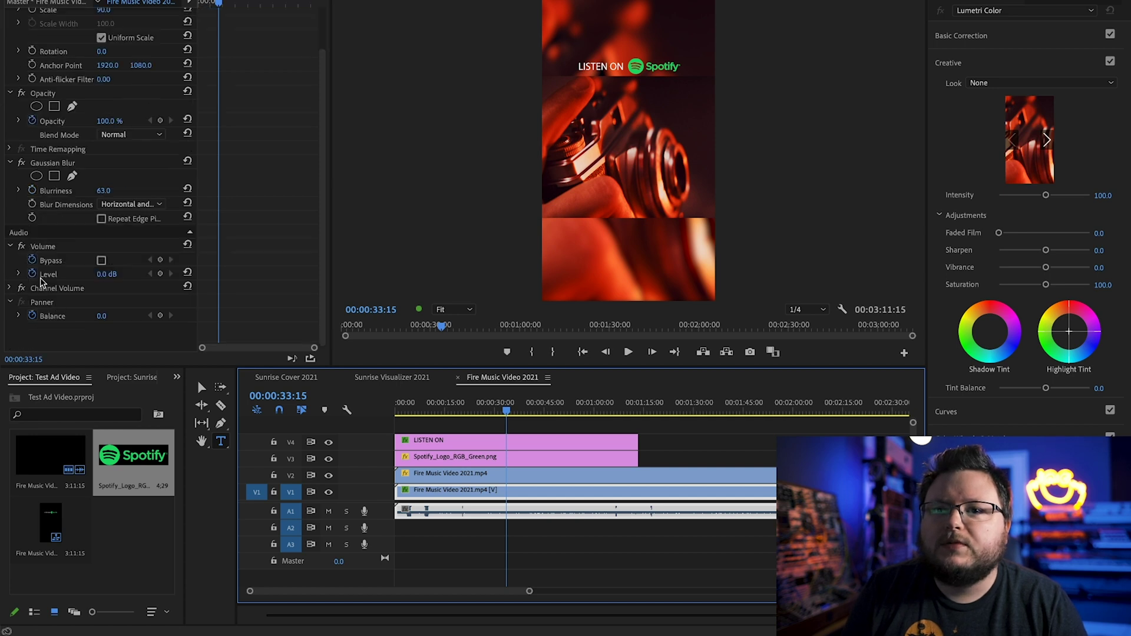
text(-)
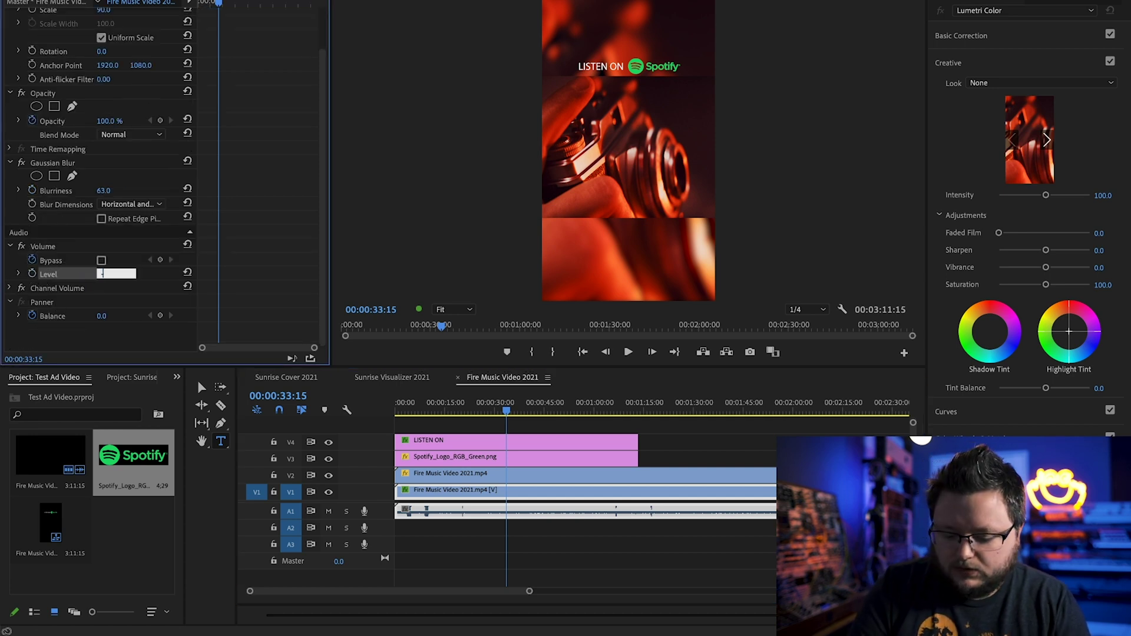
text(15.0 dB)
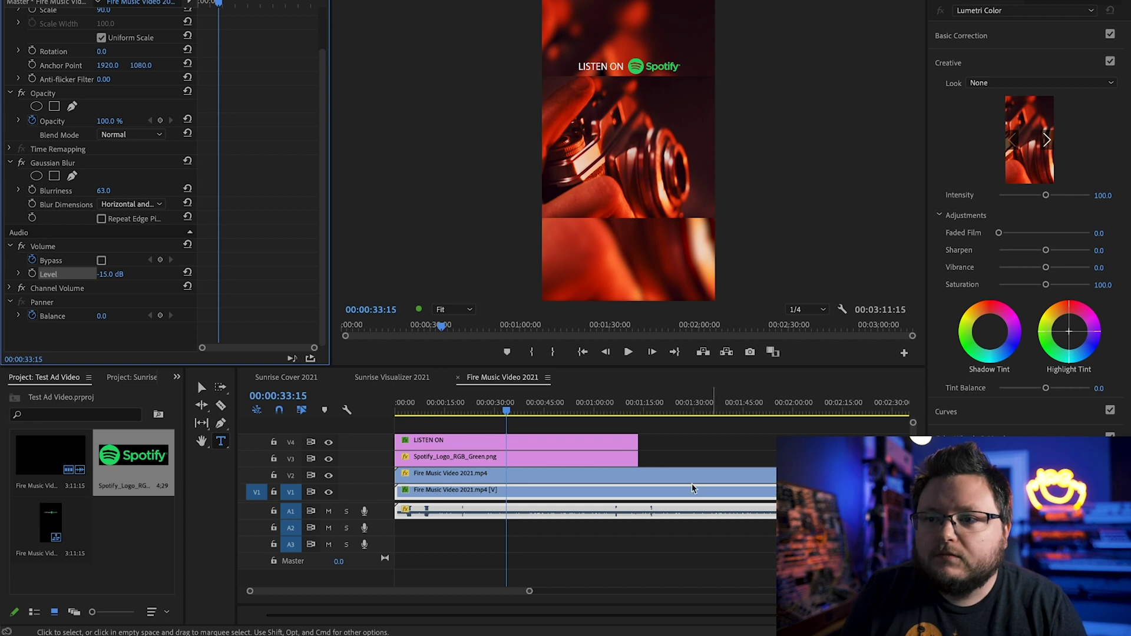
click(640, 546)
Step: Play back the sequence to check the quieter audio
key(space)
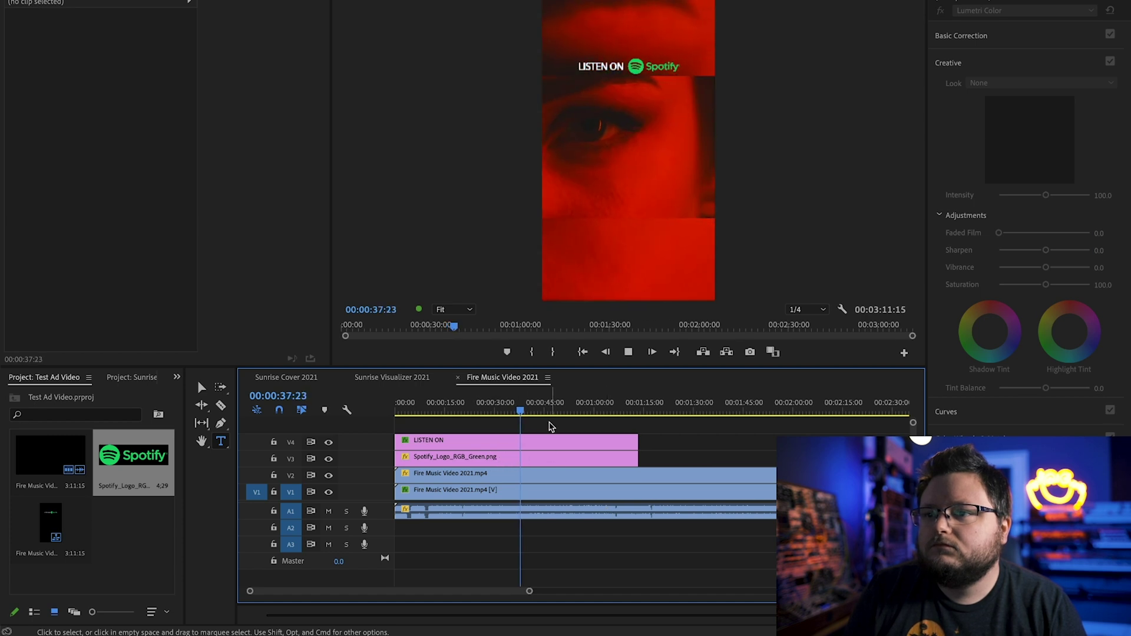
click(518, 491)
click(557, 411)
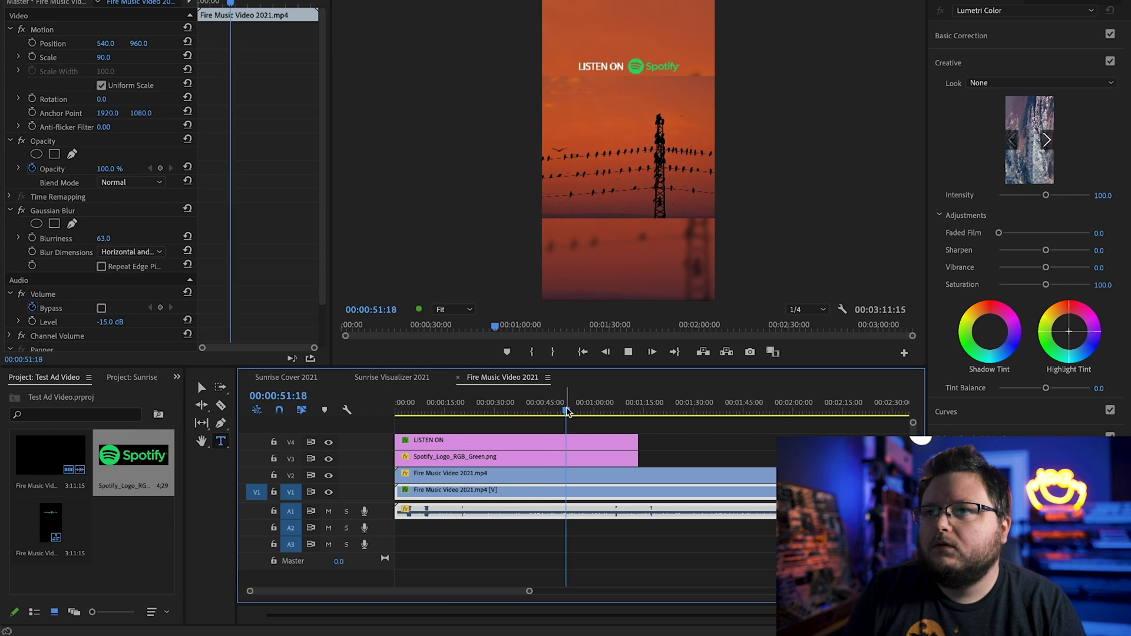
key(space)
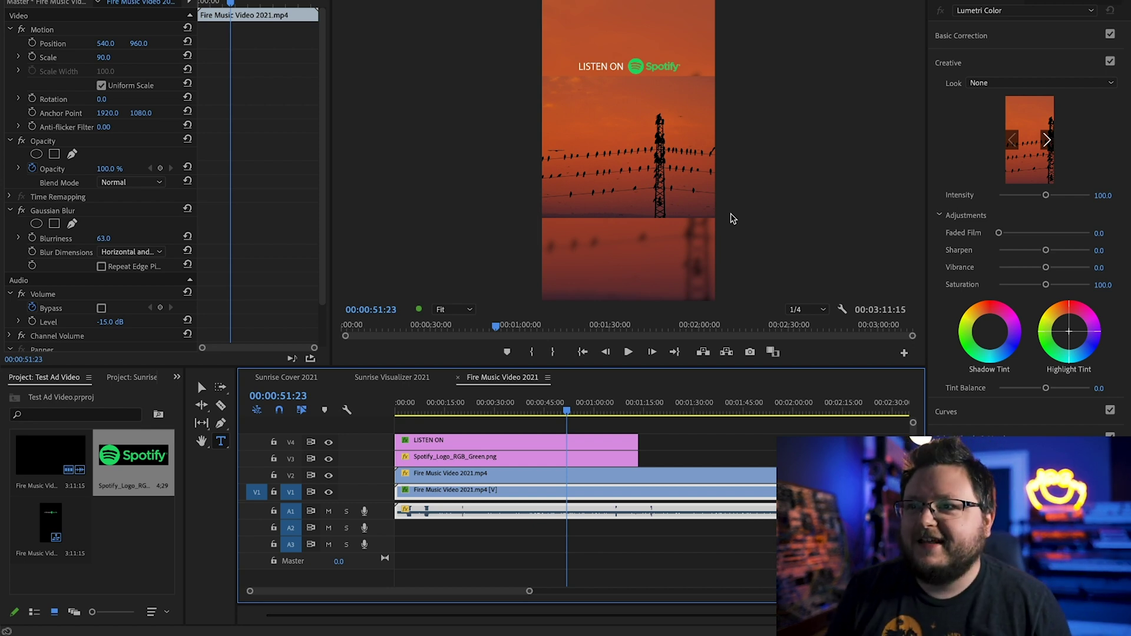
Step: Extend the LISTEN ON title and Spotify logo clips further along the timeline
click(661, 464)
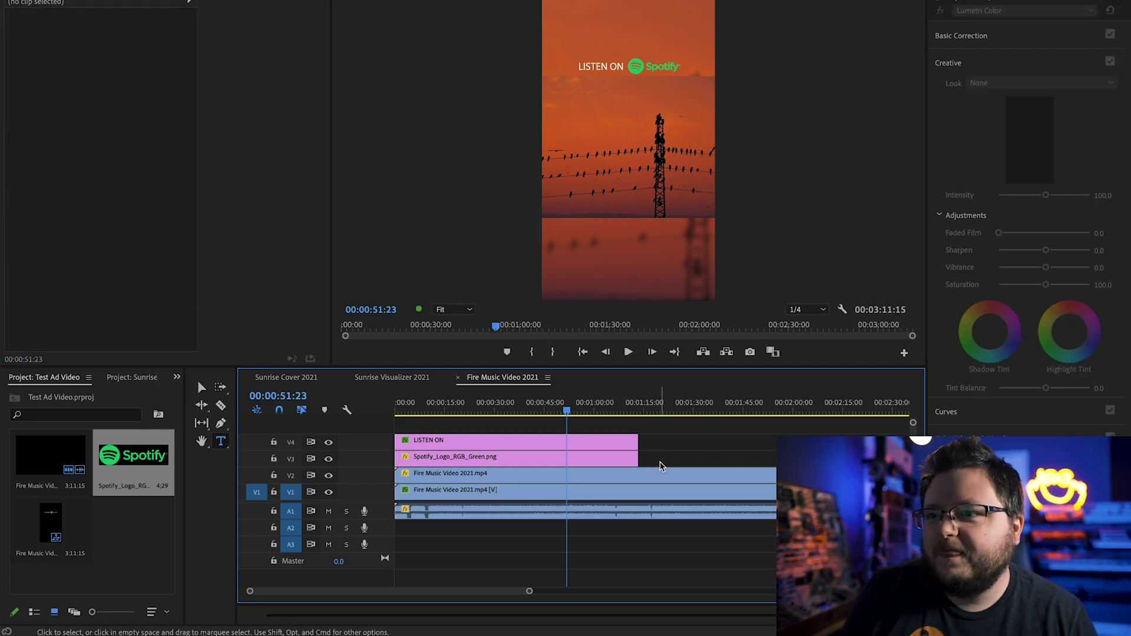
drag(639, 442, 711, 442)
drag(547, 408, 521, 414)
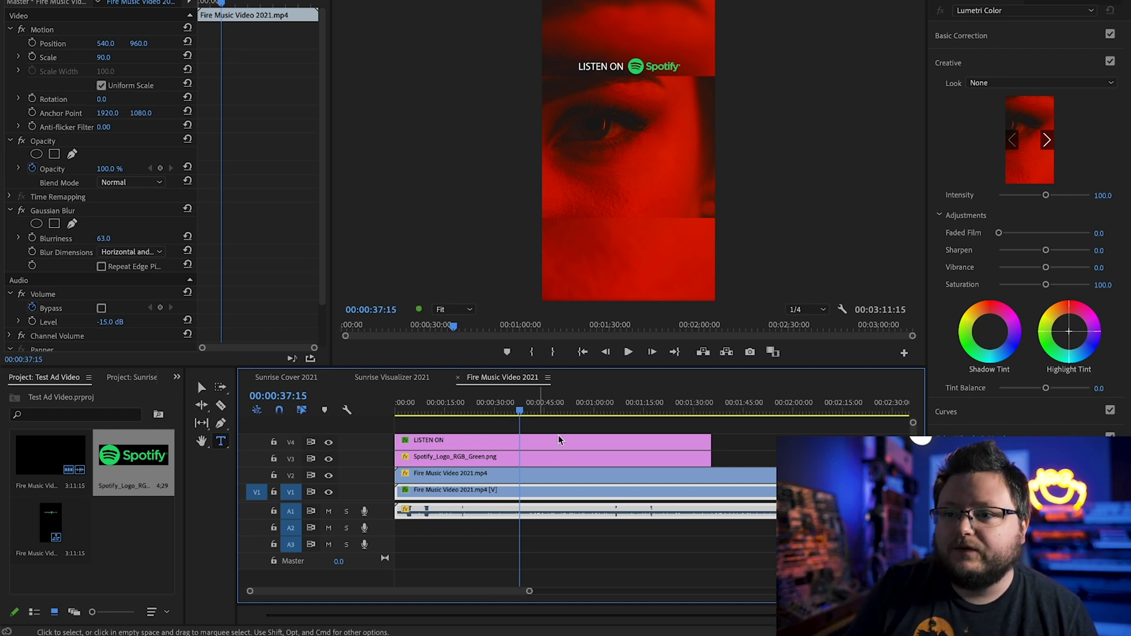
click(749, 458)
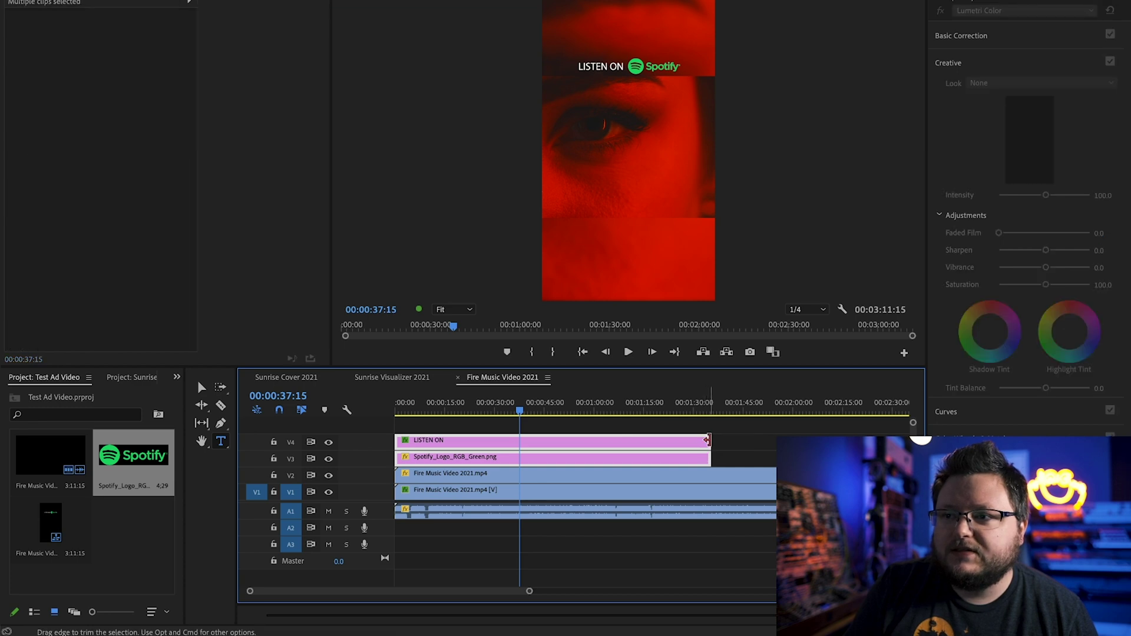
drag(711, 457, 765, 456)
Step: Review playback around 40 seconds and park the playhead at 00:00:40:20 on the red eye shot
click(508, 403)
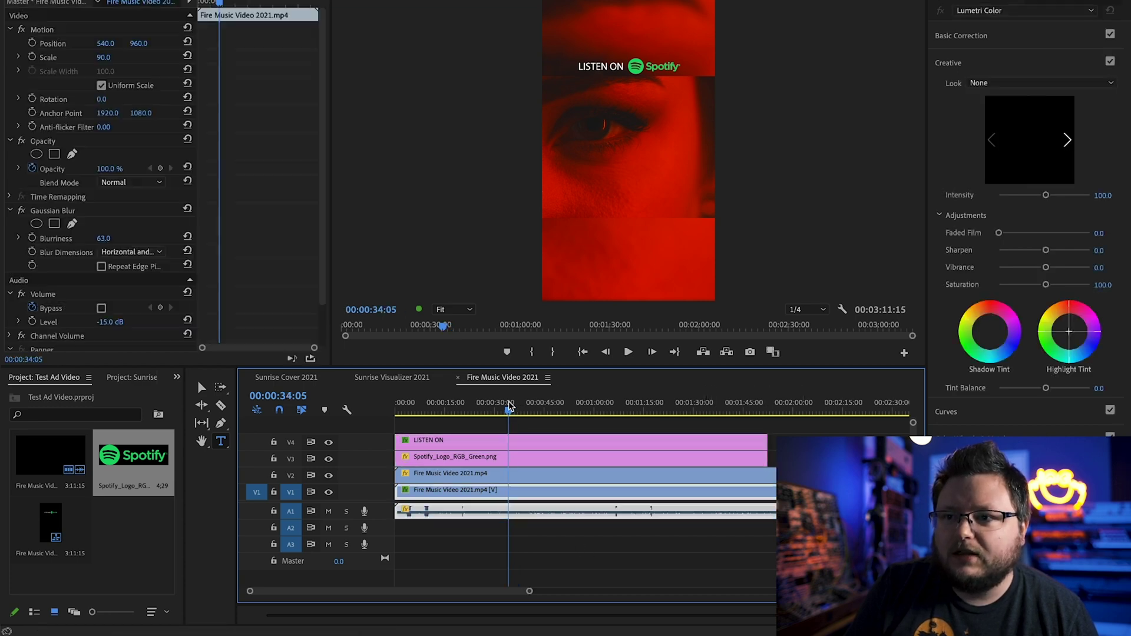
key(space)
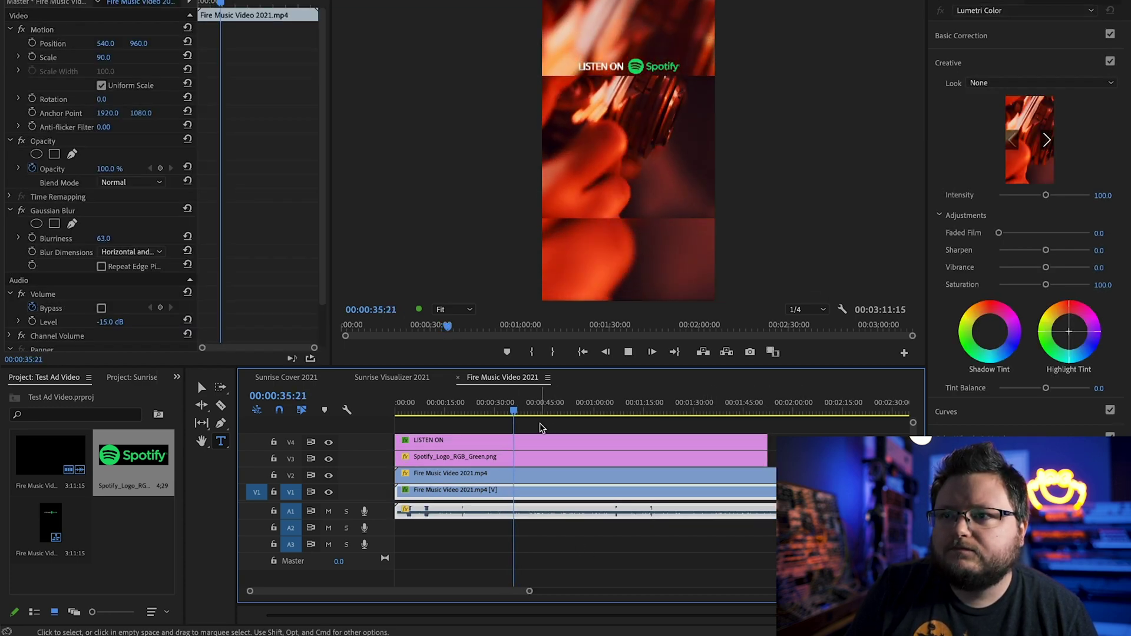
click(530, 414)
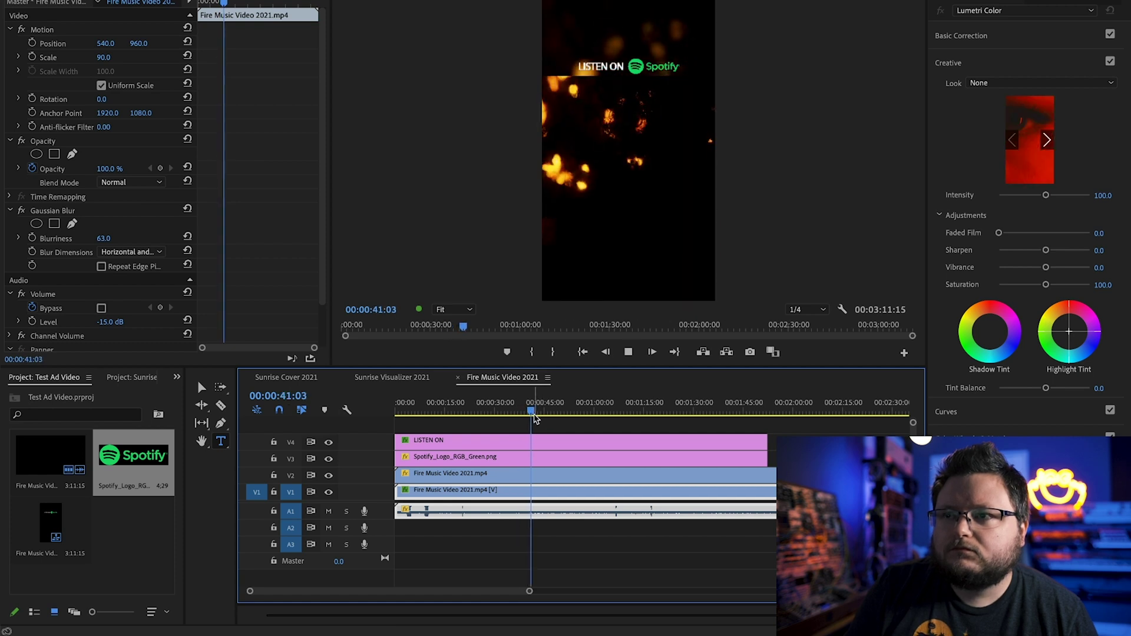
key(space)
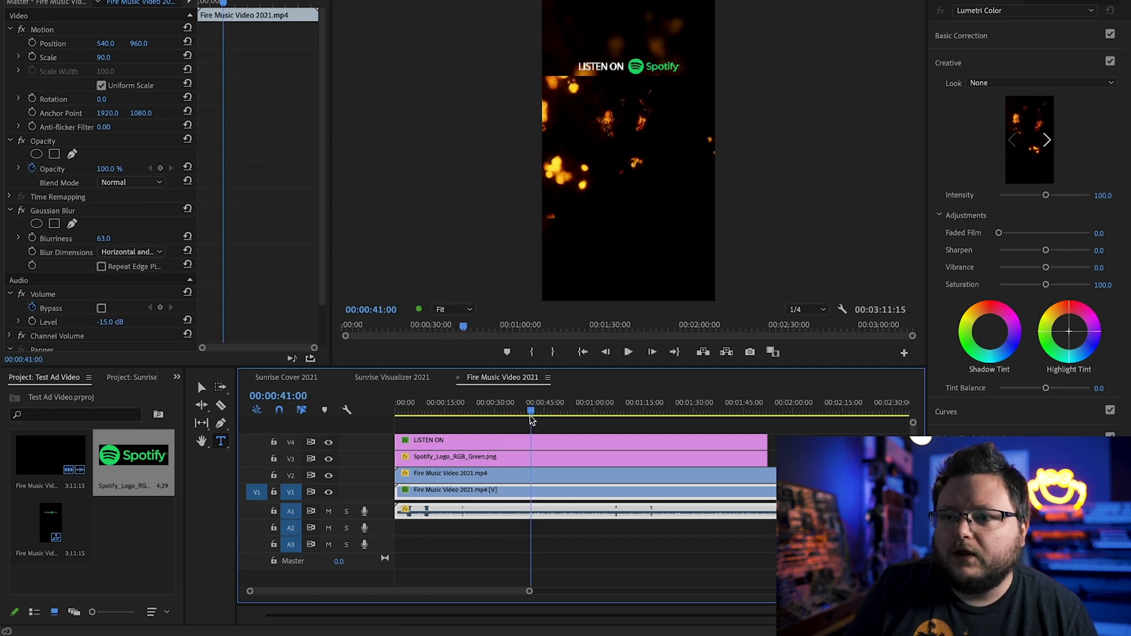
click(530, 415)
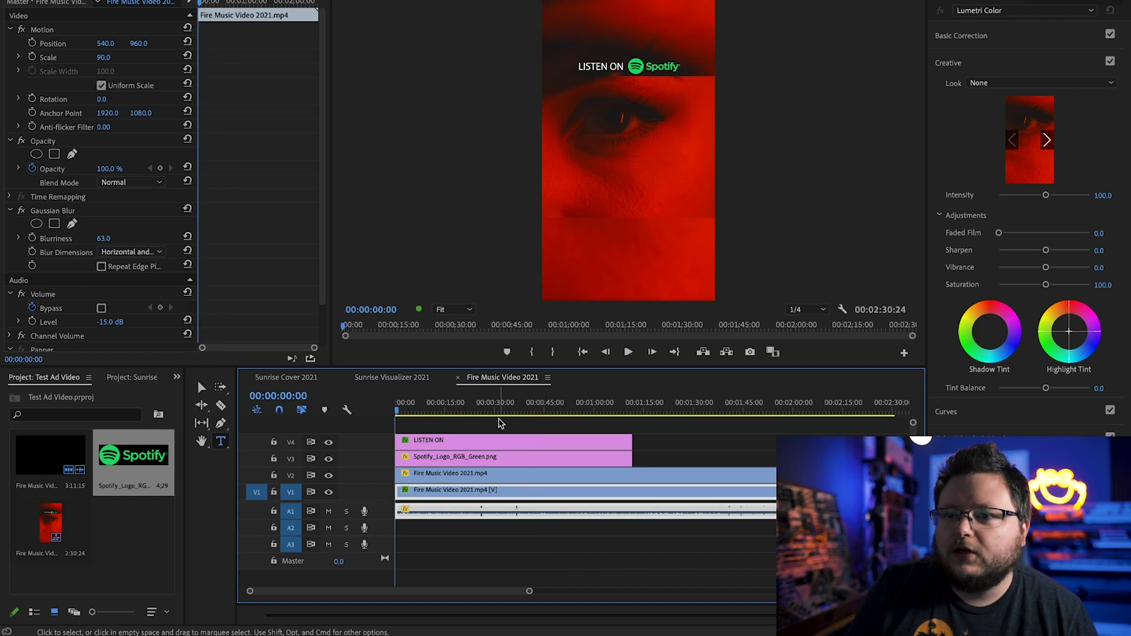
Step: Play the sequence and park the playhead on the desert-rocks shot at 00:00:14:24
key(space)
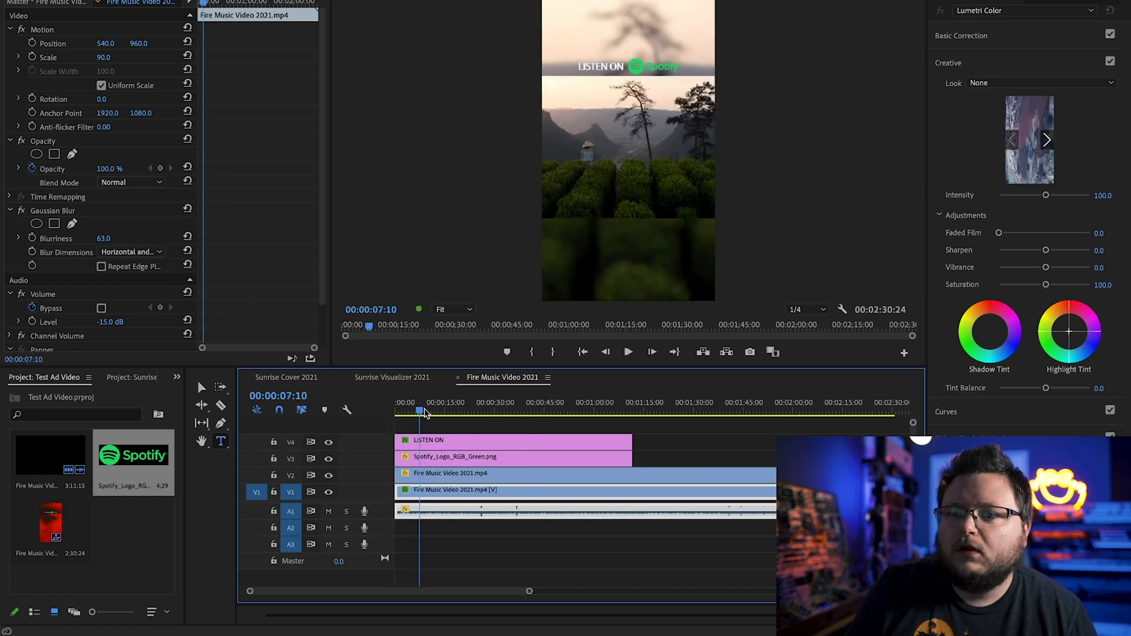
drag(451, 412, 445, 416)
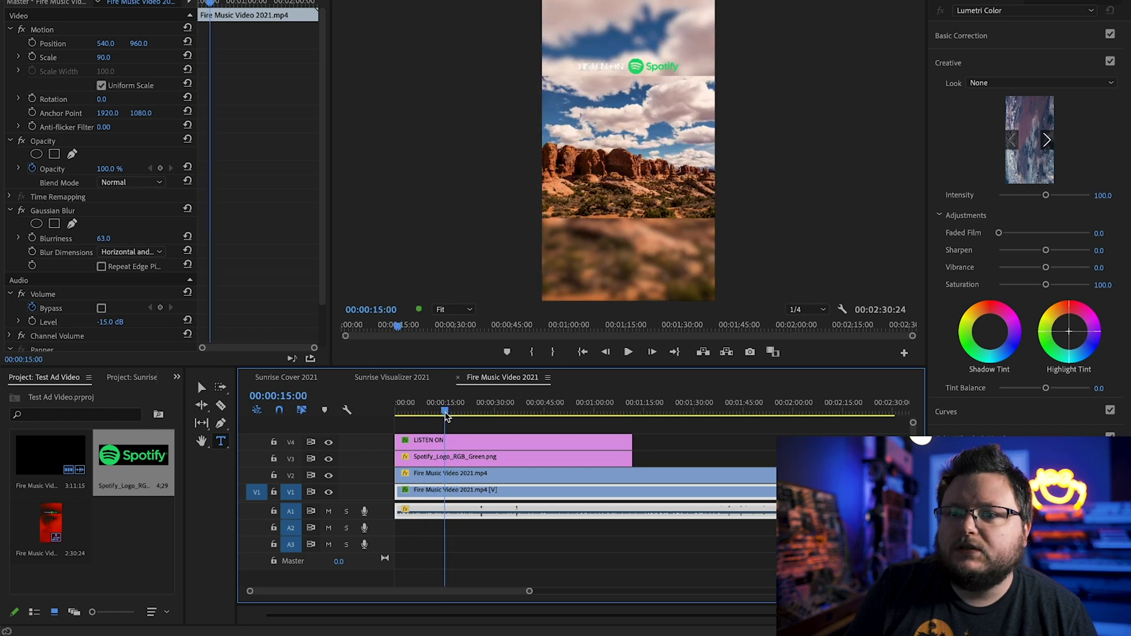
key(Left)
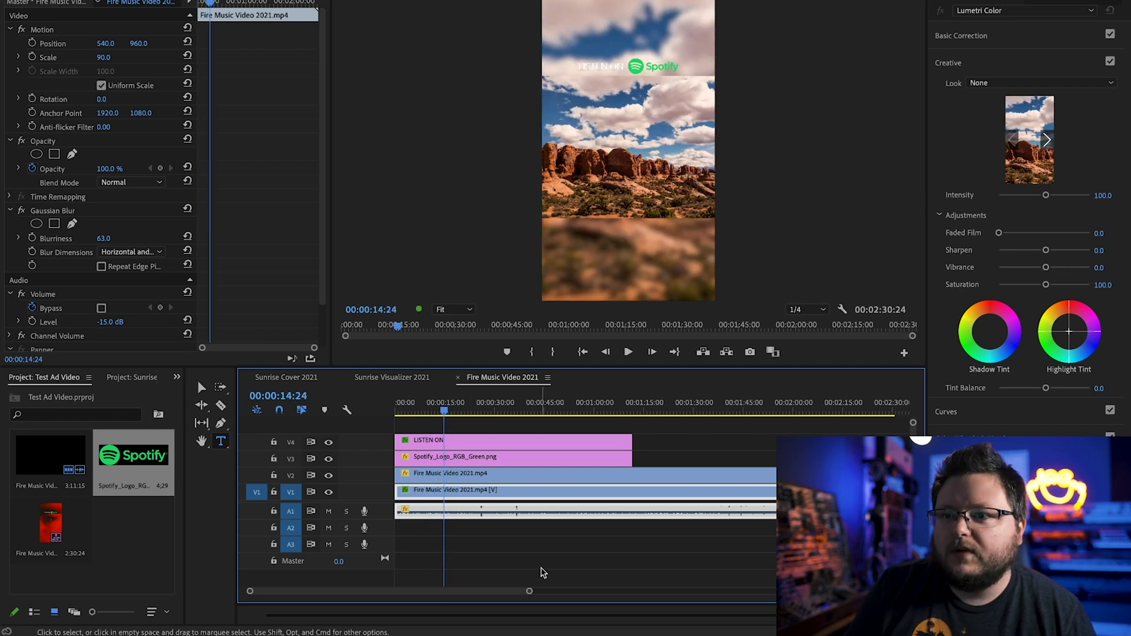
Step: Split every clip at 00:00:14:24 with Cmd+K and push the later pieces right, leaving a gap
drag(541, 567, 518, 447)
key(super+k)
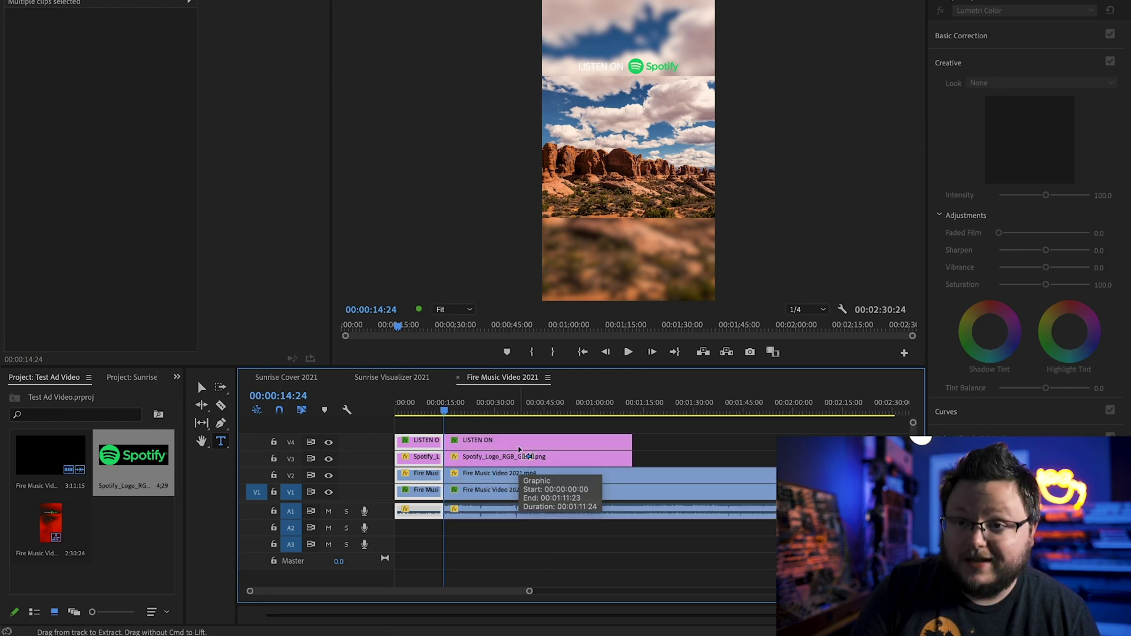
drag(525, 549, 617, 452)
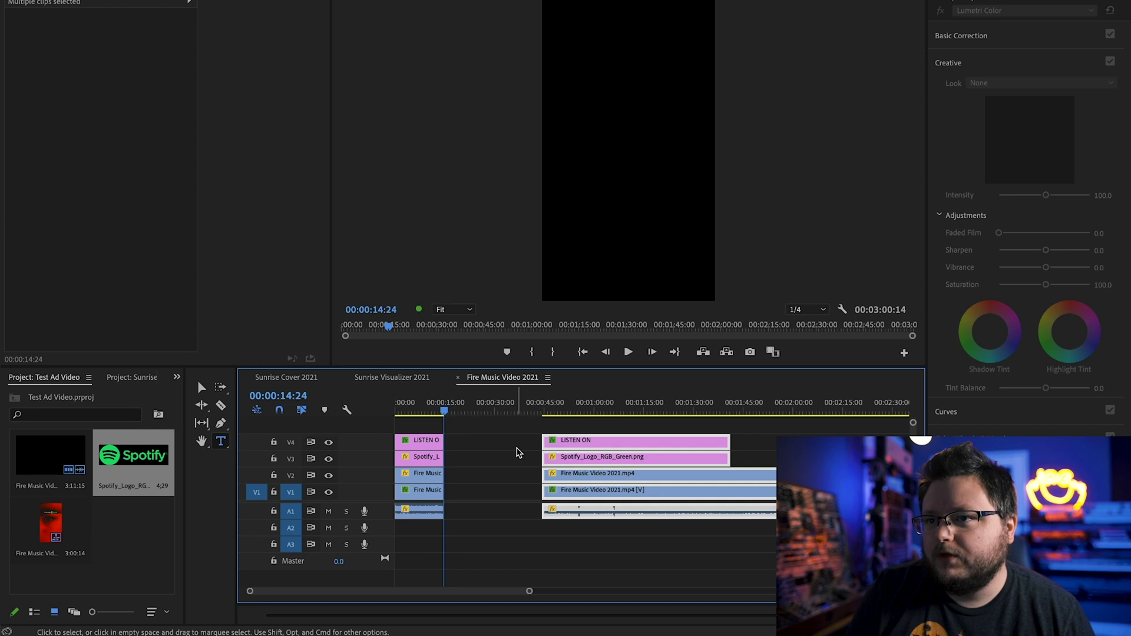
click(517, 453)
drag(481, 526, 432, 438)
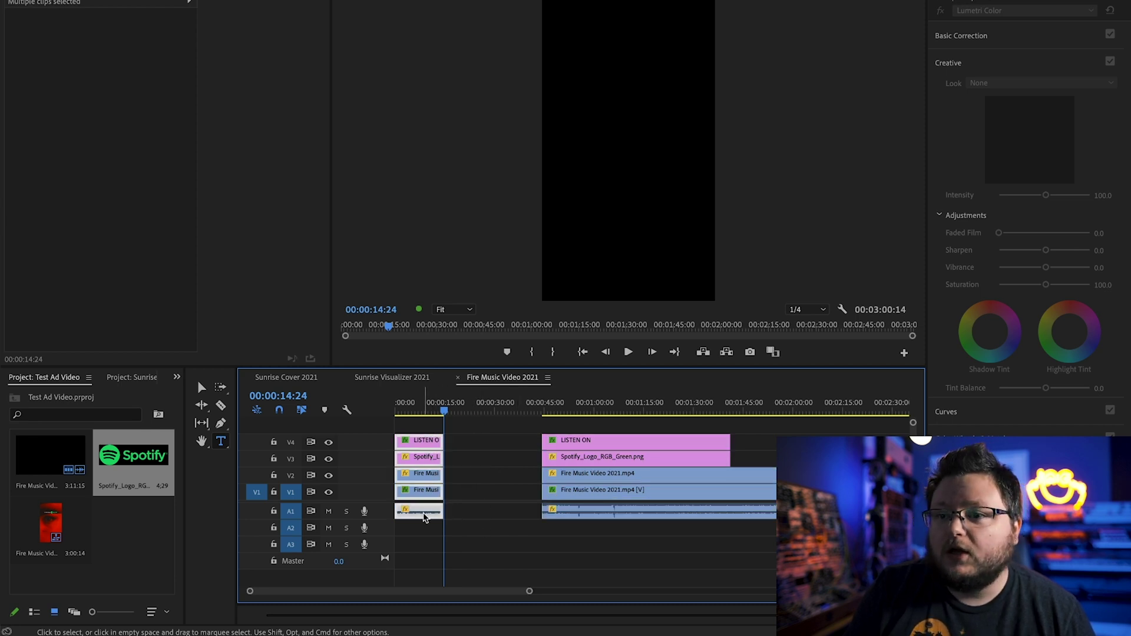
click(471, 526)
click(418, 512)
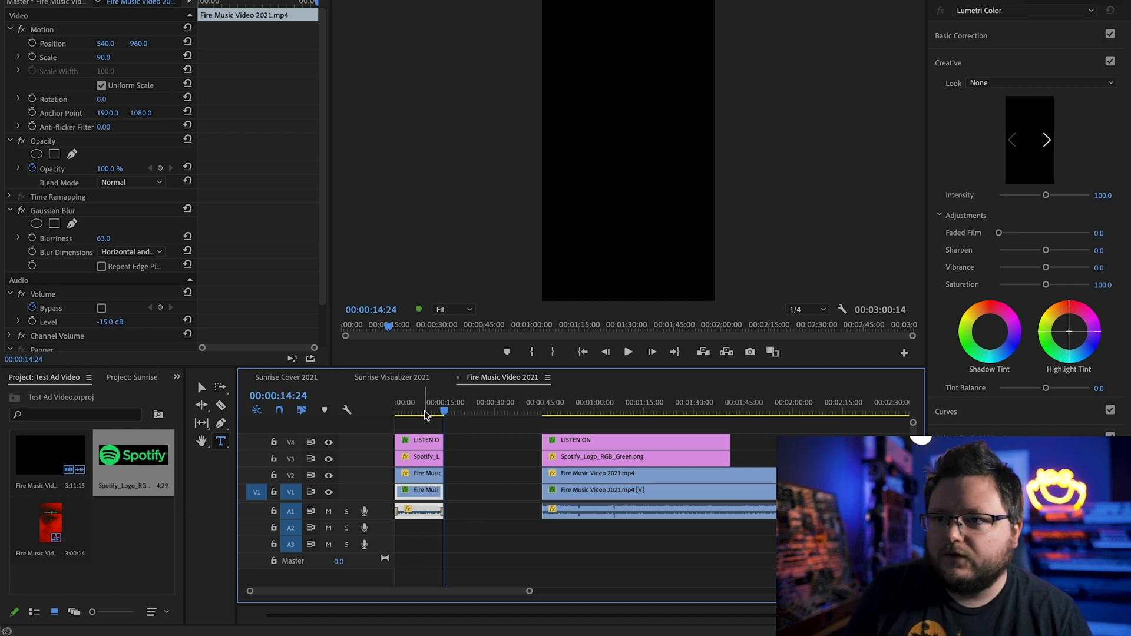
key(Home)
key(space)
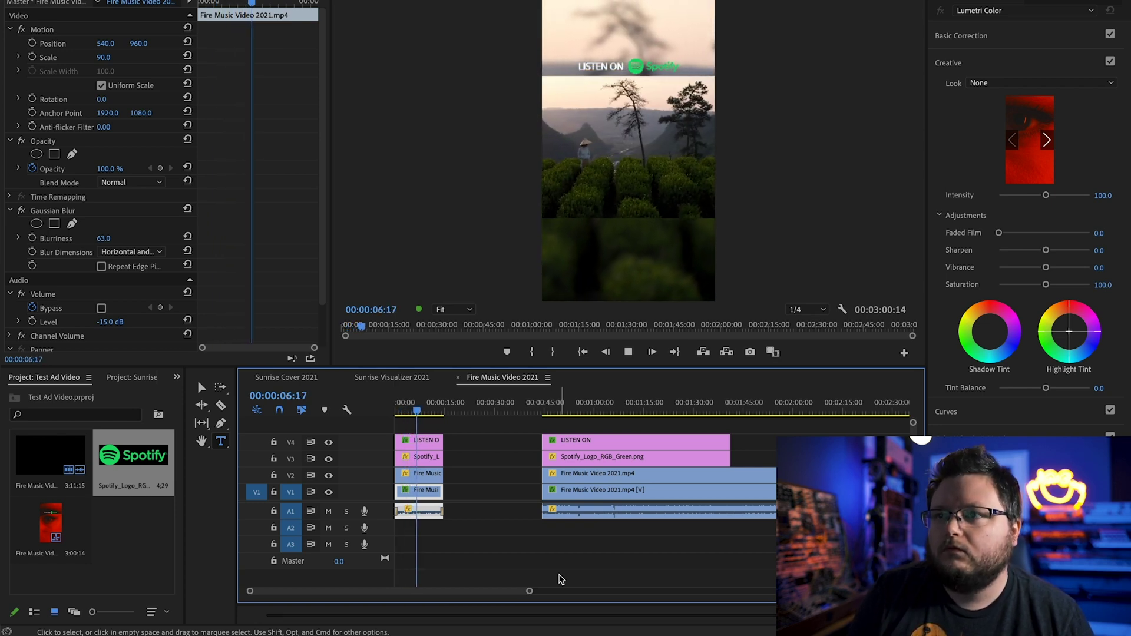
key(space)
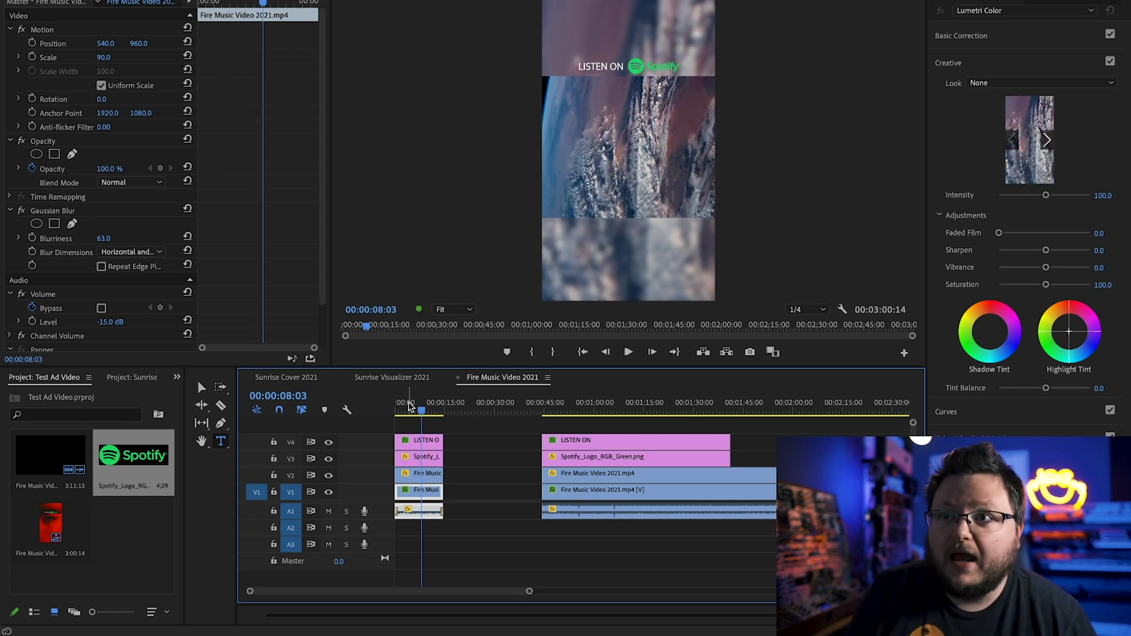
key(Home)
drag(529, 591, 427, 596)
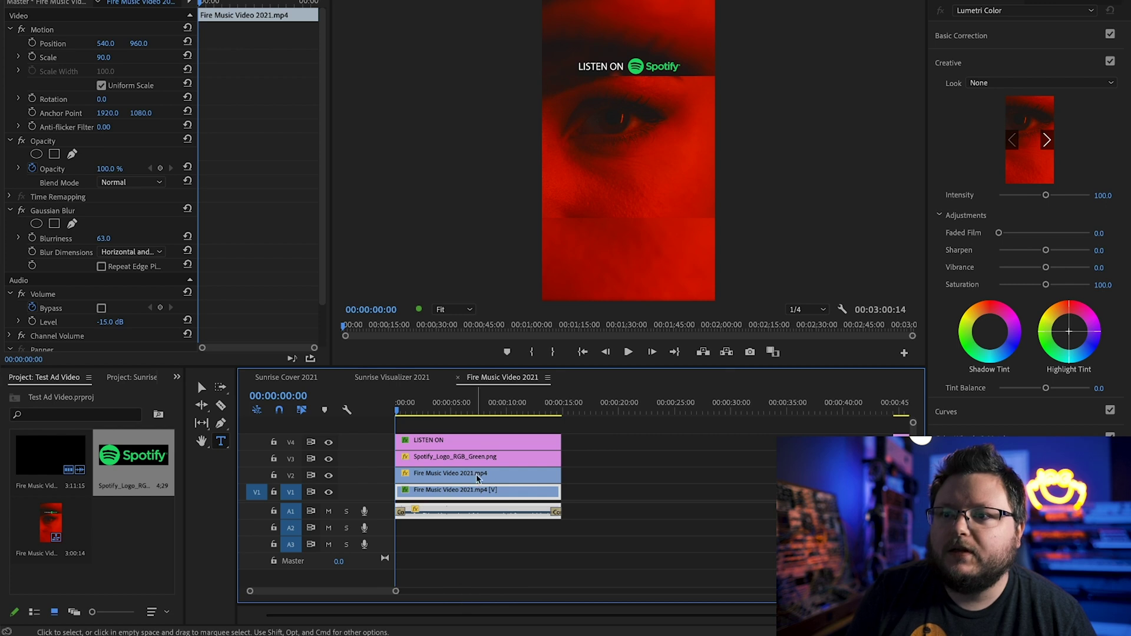
Step: Select the Fire Music Video 2021.mp4 clip on V2 and enable Position and Scale animation
click(476, 441)
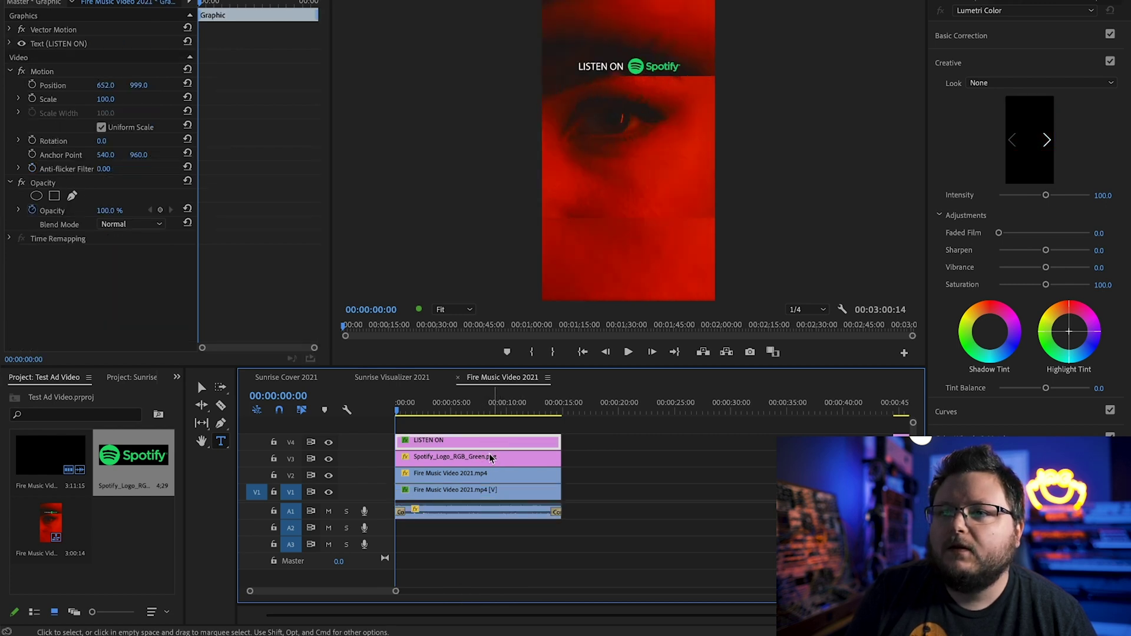
click(454, 475)
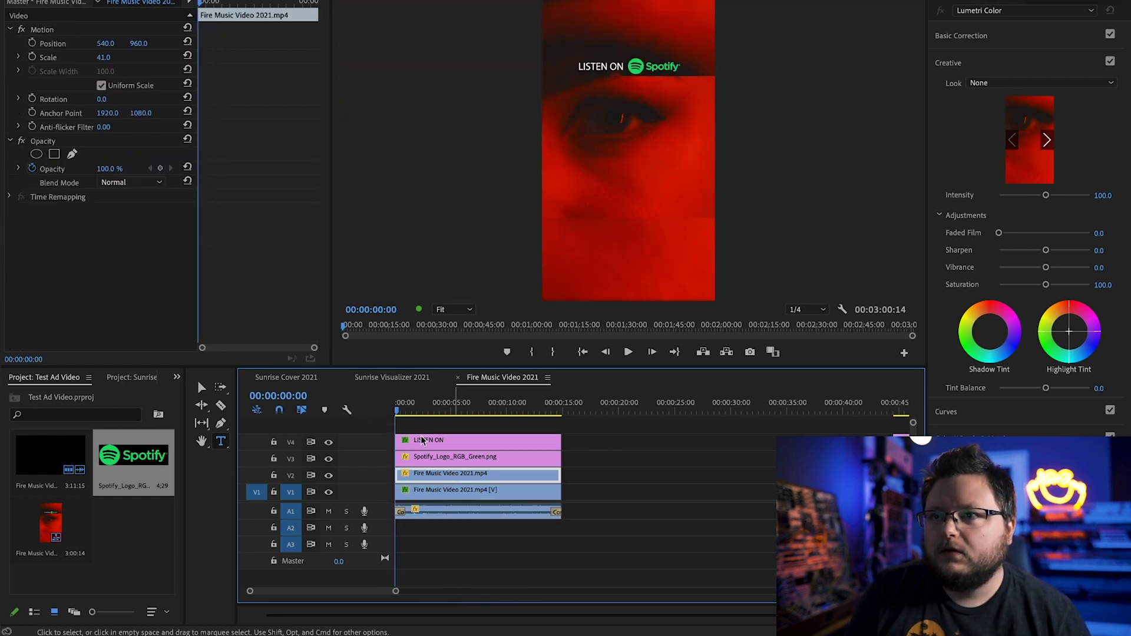
click(33, 57)
click(33, 43)
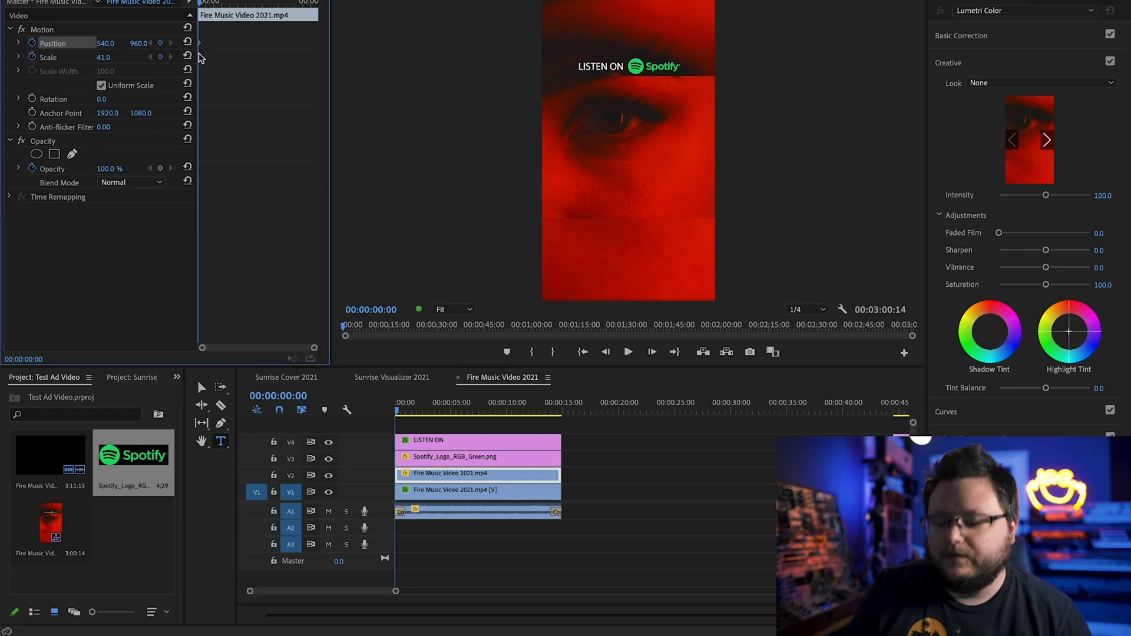
Step: Add a Scale keyframe at 00:00:02:06, where the zoom ends at 41%
key(space)
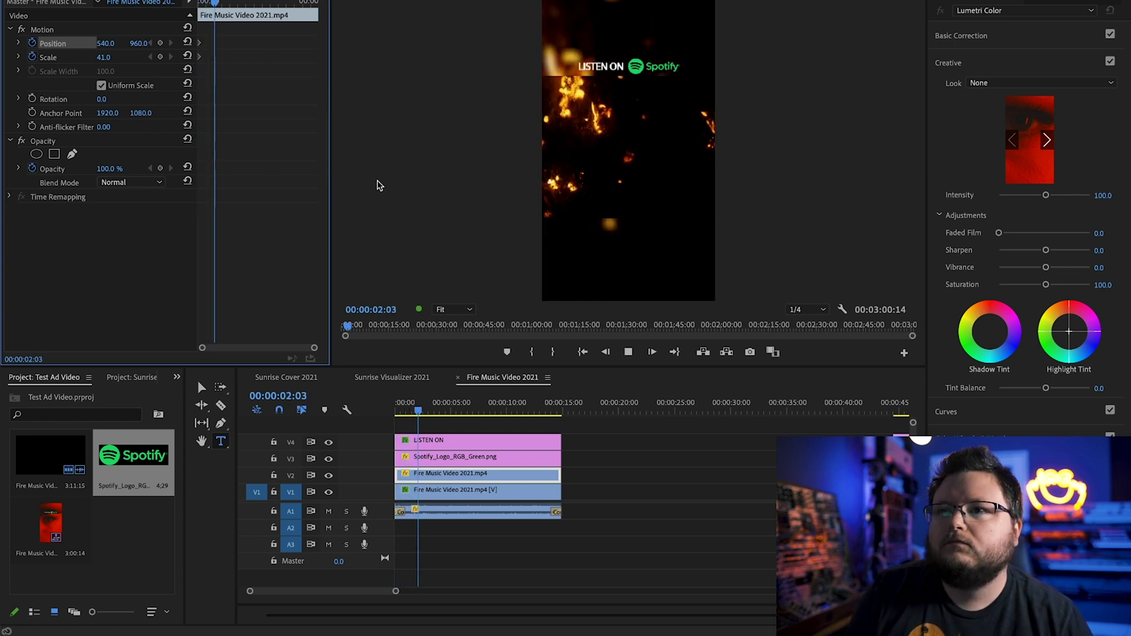
key(space)
key(Right)
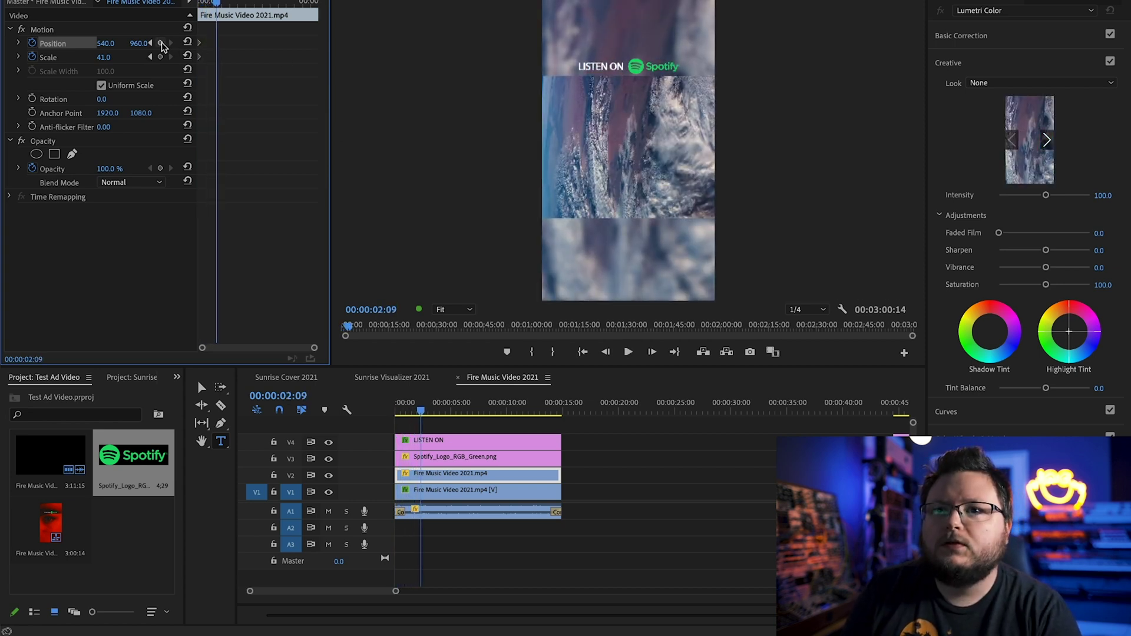
click(160, 57)
key(Left)
key(Left)
key(Left)
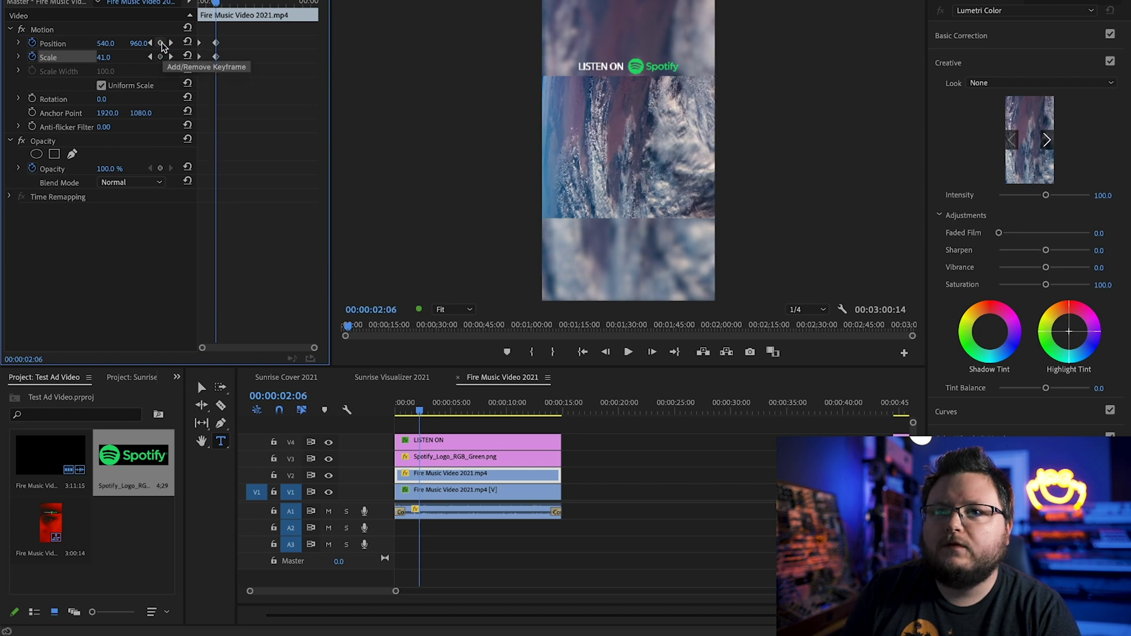
click(160, 57)
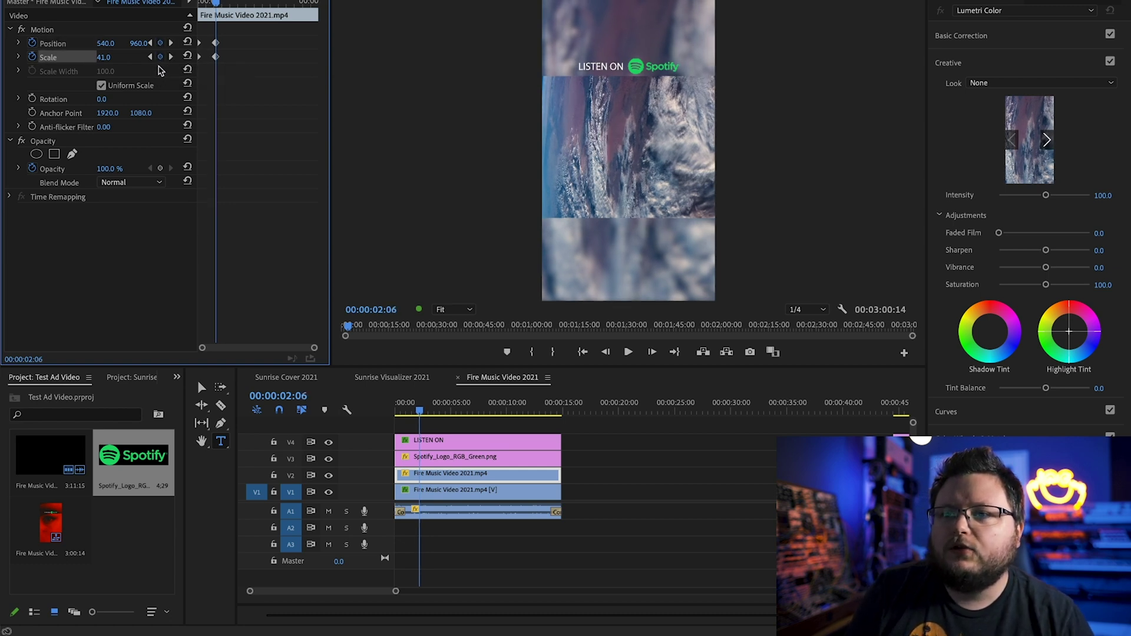
Step: Scale the clip up to 114% at 00:00:00:00 so the intro opens zoomed in
drag(103, 58, 133, 58)
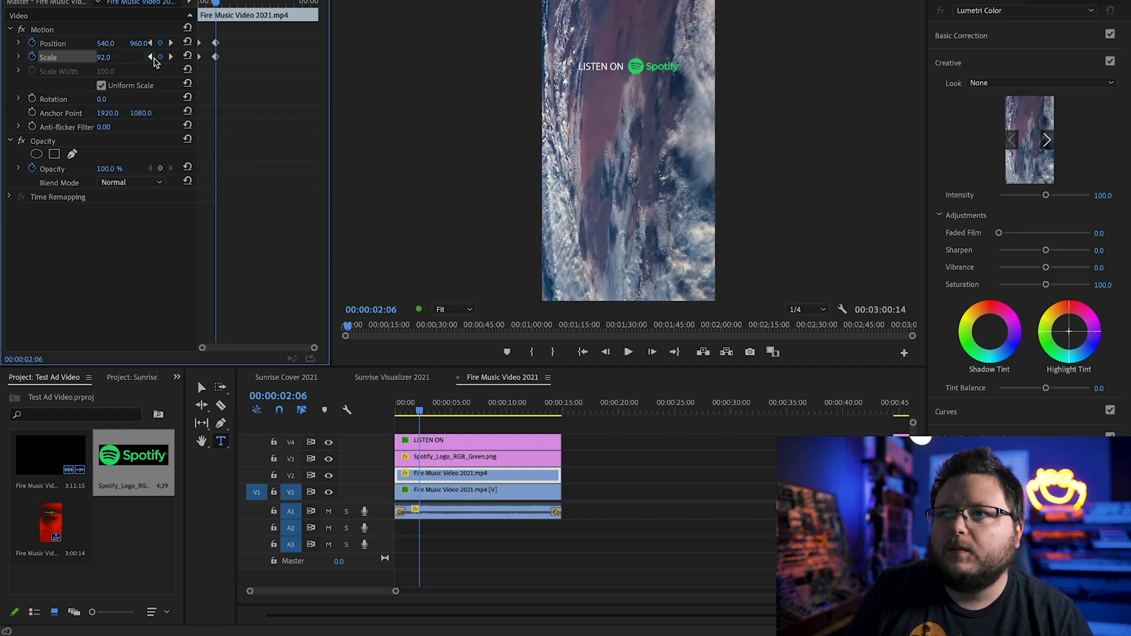
click(150, 57)
drag(109, 61, 141, 44)
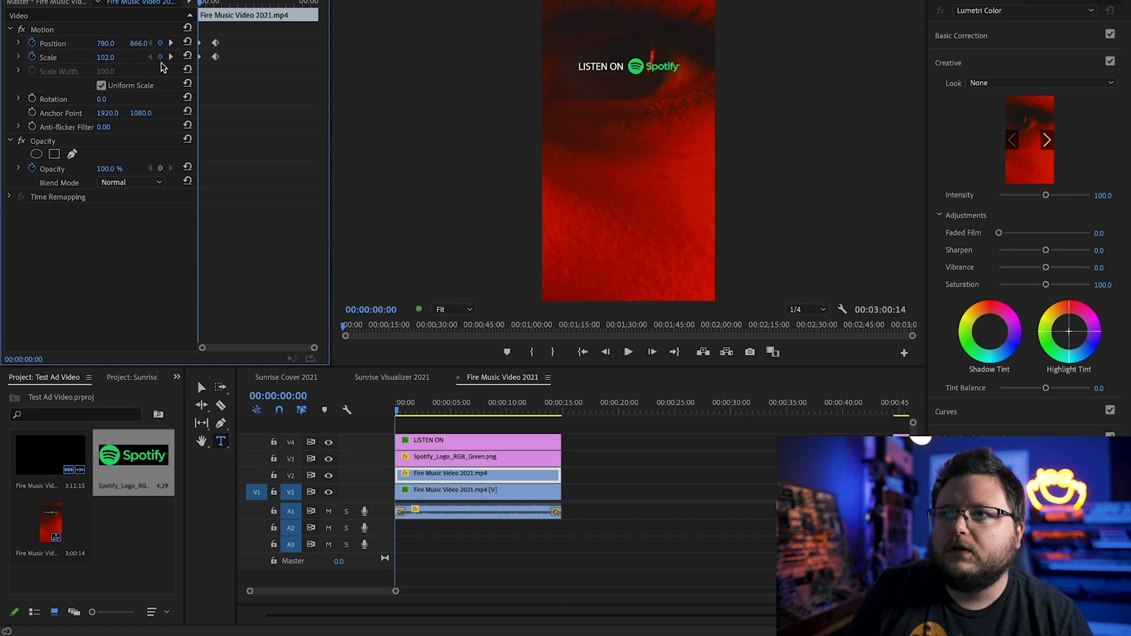
drag(105, 58, 111, 57)
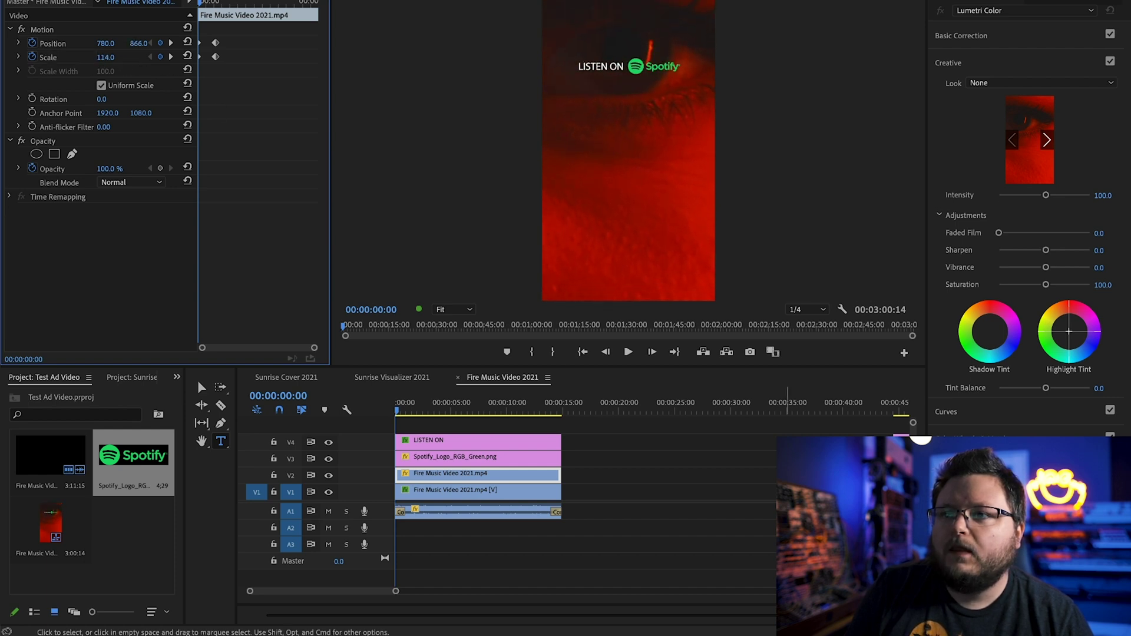
Step: Move the sharp clip above the LISTEN ON title and play the intro to preview the zoom
drag(506, 476, 506, 429)
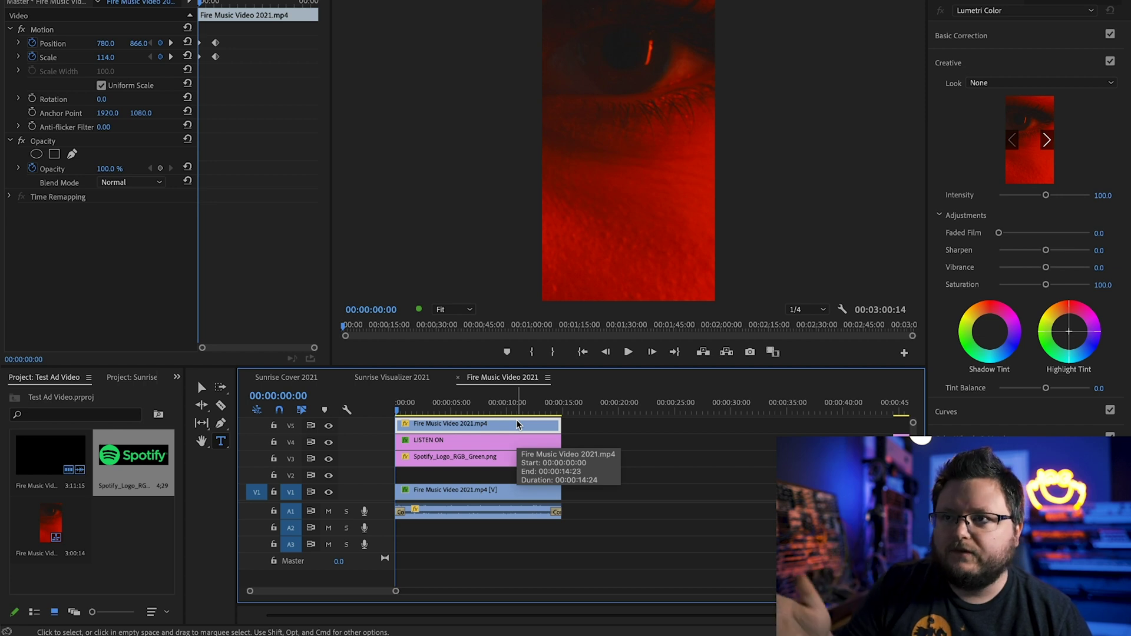
key(space)
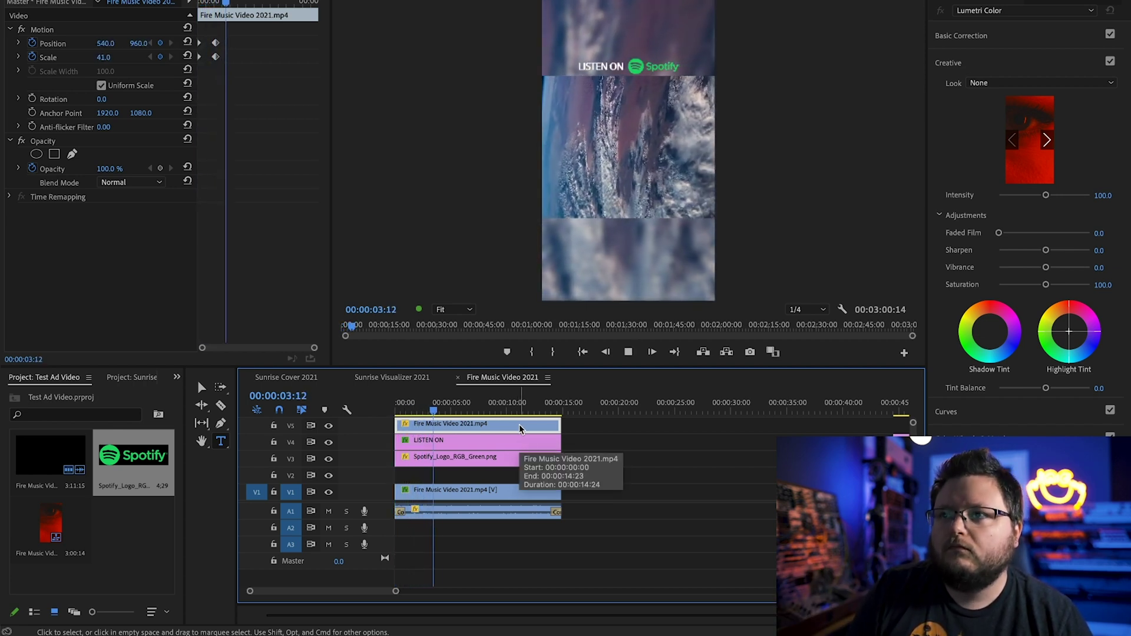
key(space)
drag(426, 404, 422, 408)
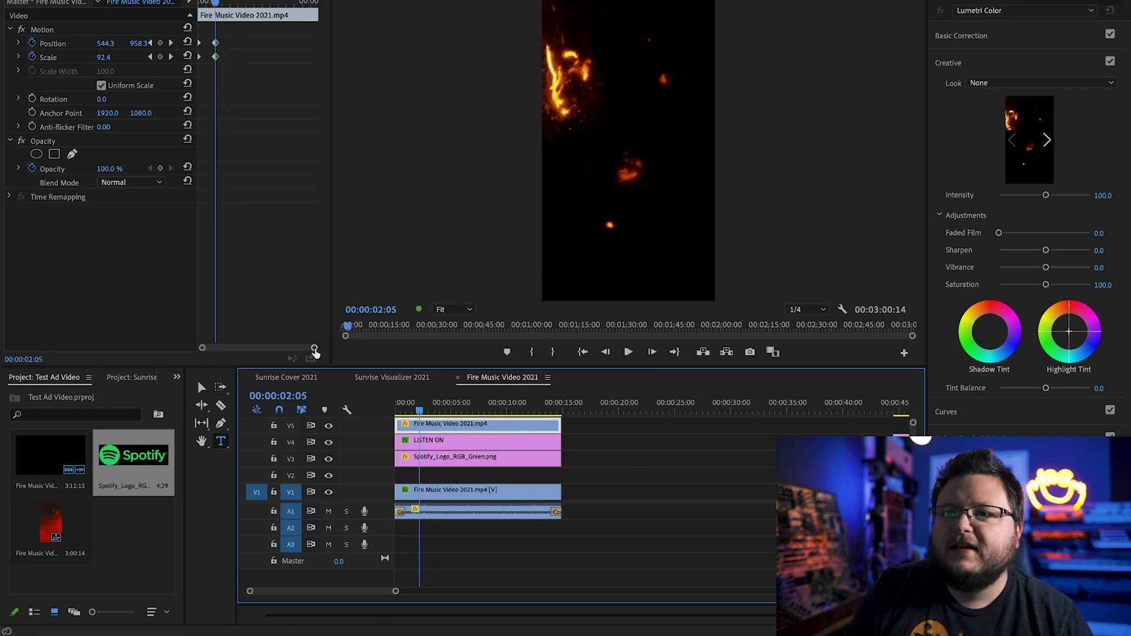
drag(315, 352, 273, 351)
key(space)
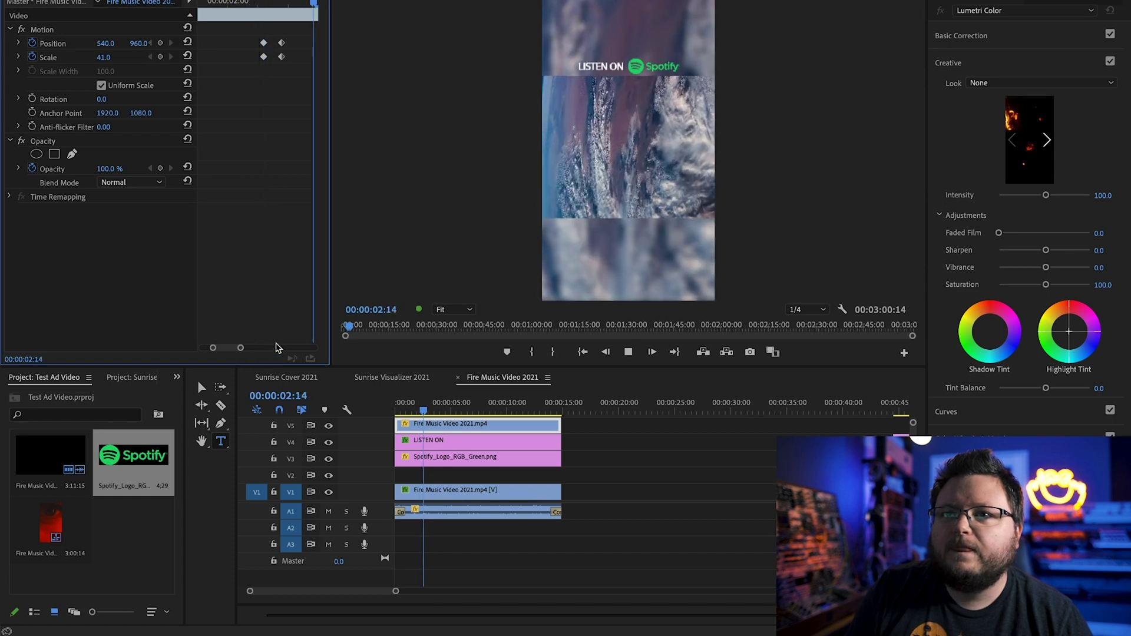
key(space)
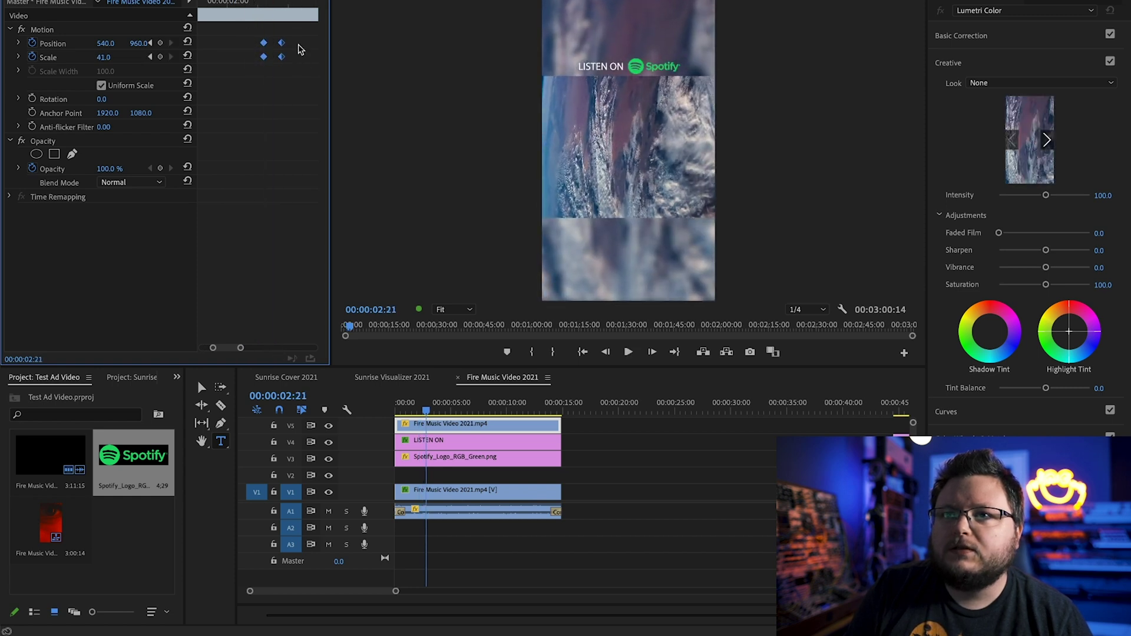
Step: Replay the keyframed zoom around 00:00:02:08 to review it
click(281, 46)
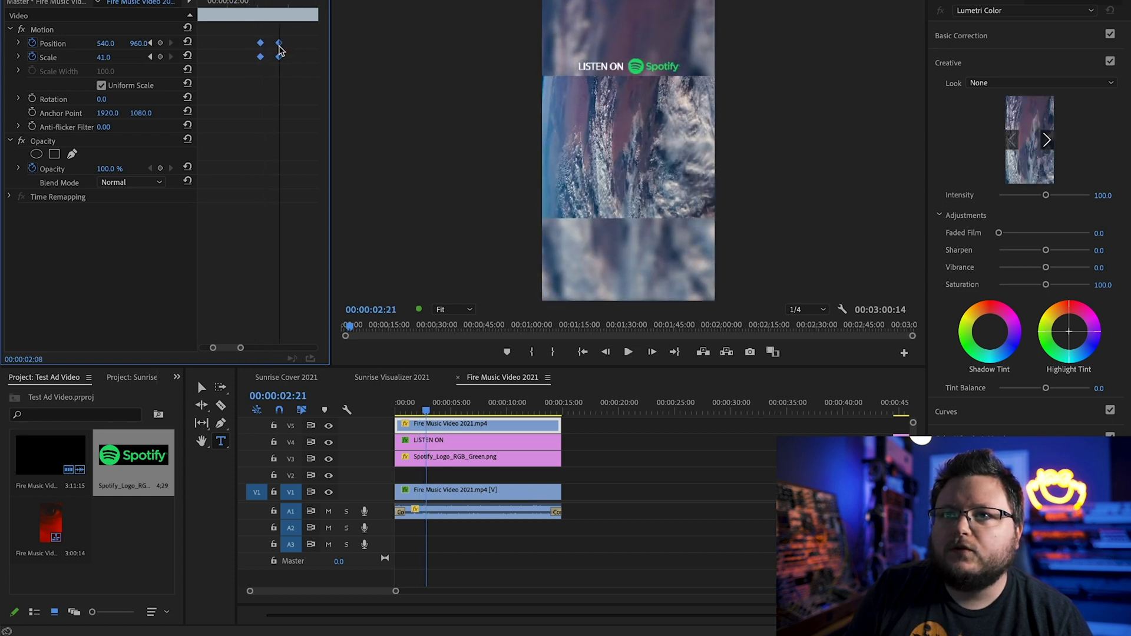
click(413, 410)
key(space)
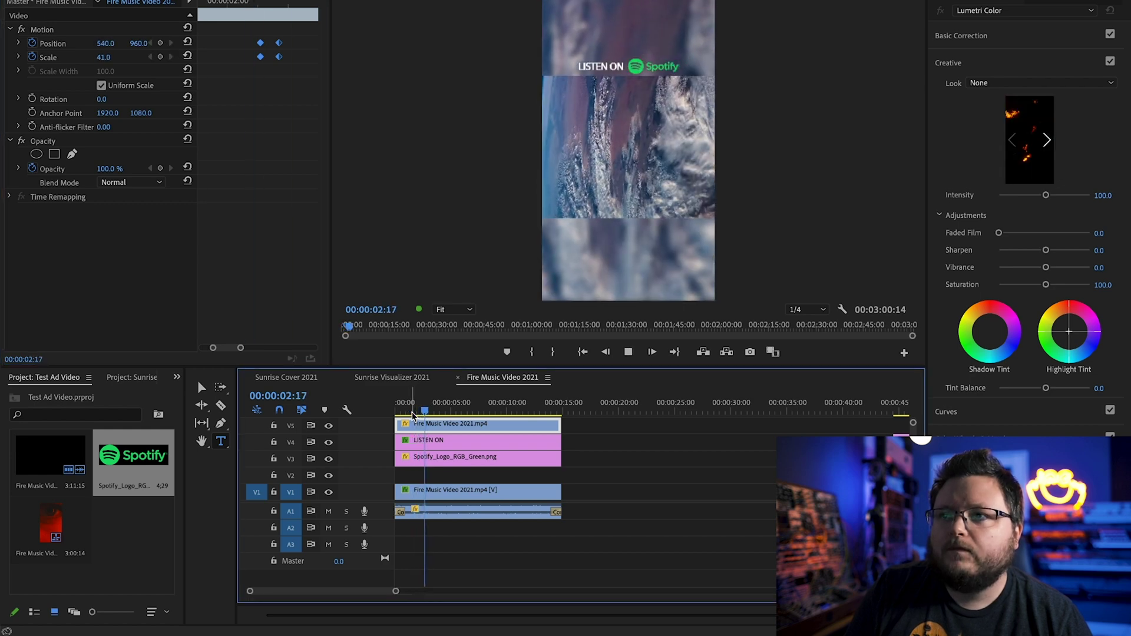
key(space)
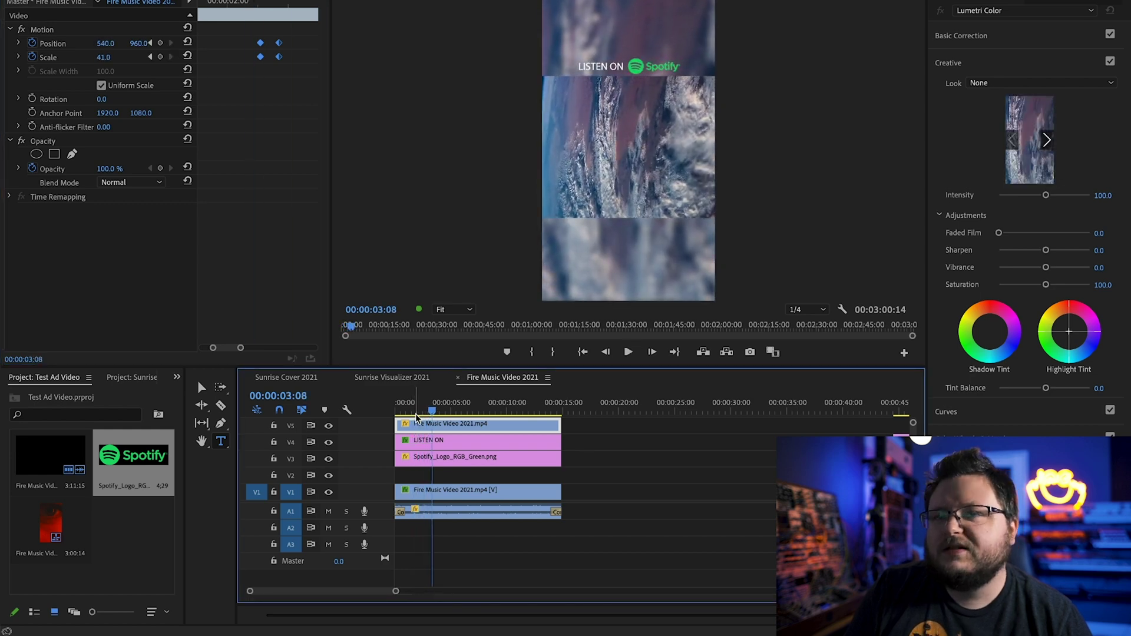
Step: Jump to 00:00:04:04 to view LISTEN ON Spotify over the sunset, clearing the clip selection
click(634, 454)
drag(434, 406, 347, 408)
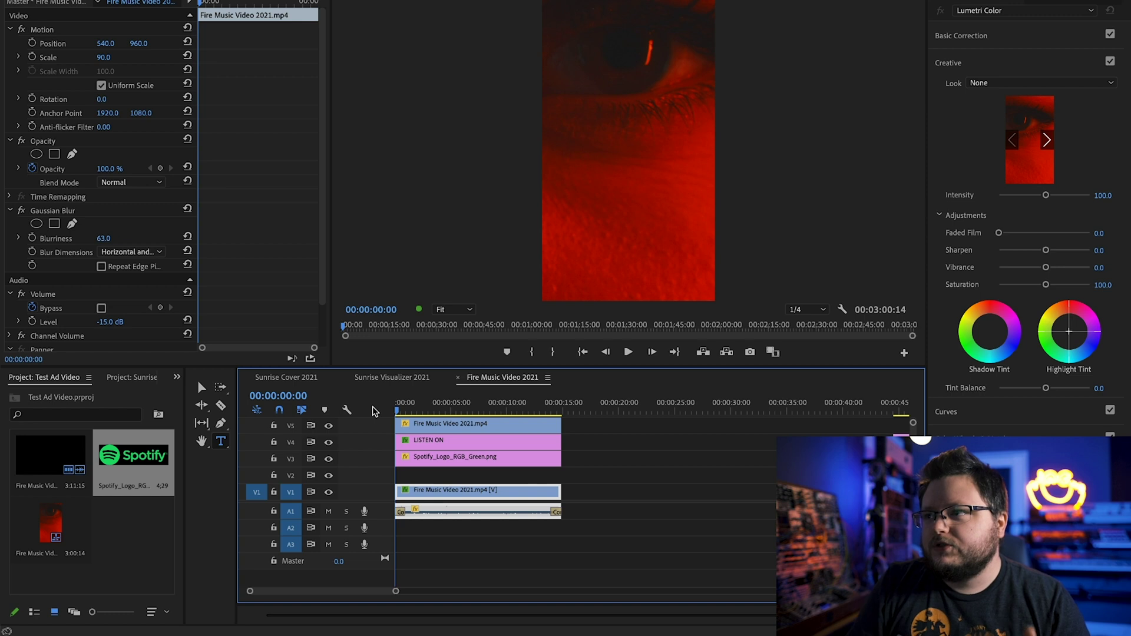
click(441, 407)
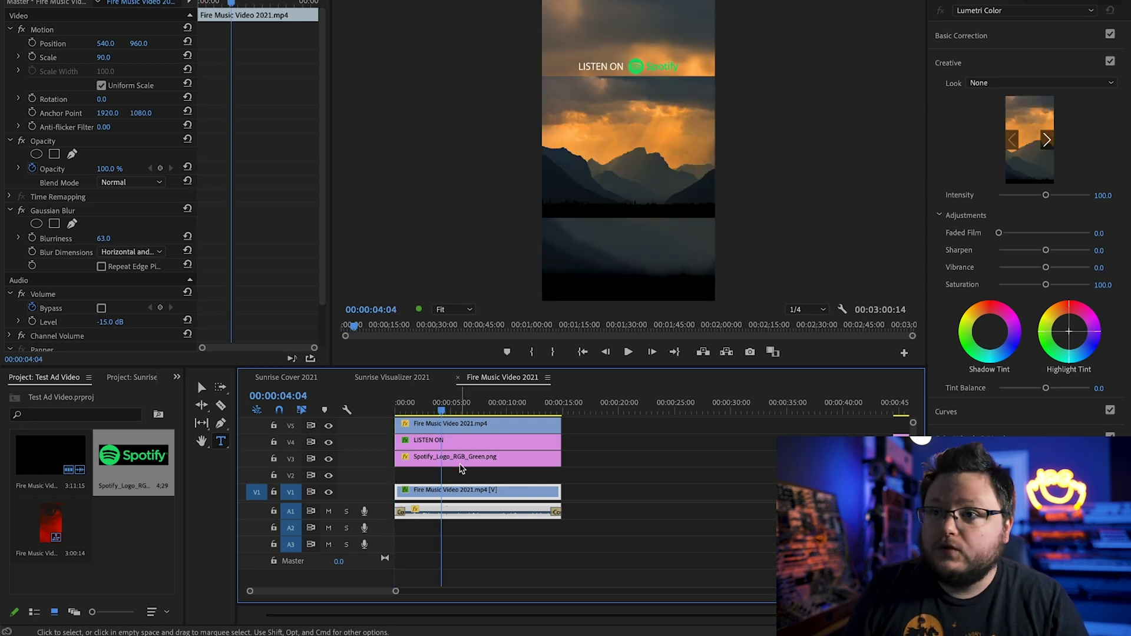
drag(399, 595, 447, 594)
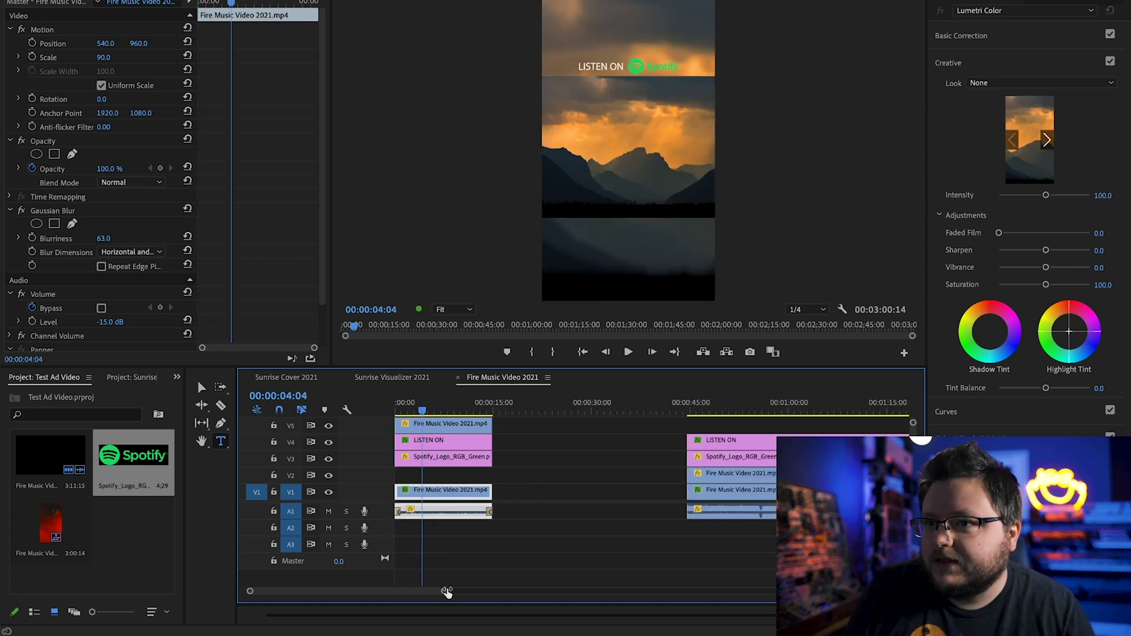
click(528, 569)
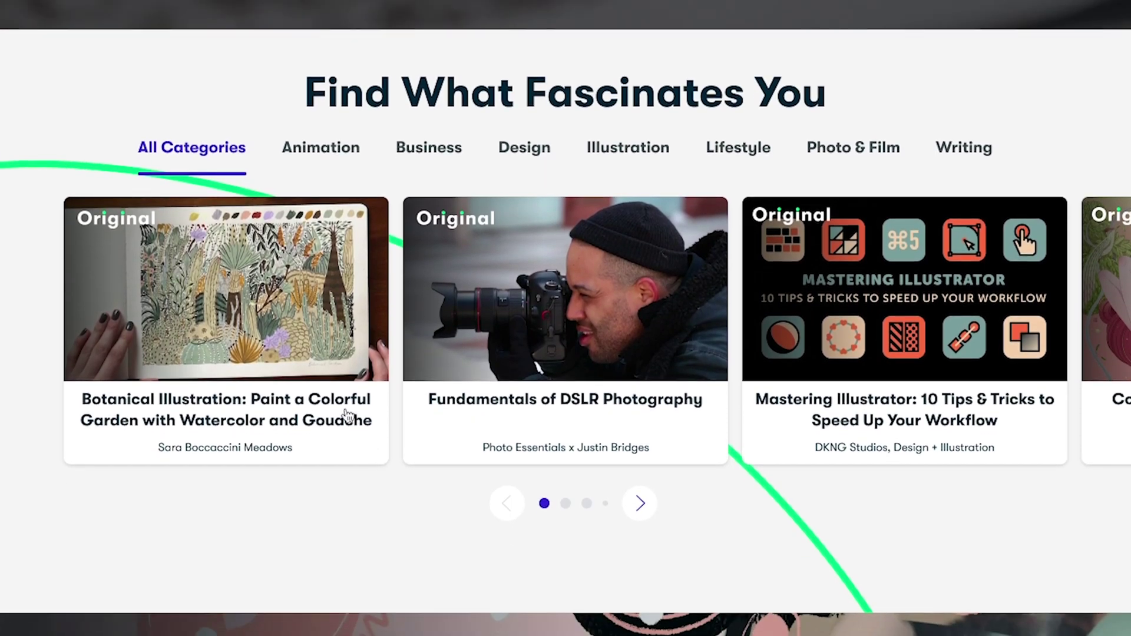
Step: Open the Botanical Illustration class to play its intro, then scroll down the page
mouse_move(284, 337)
click(262, 309)
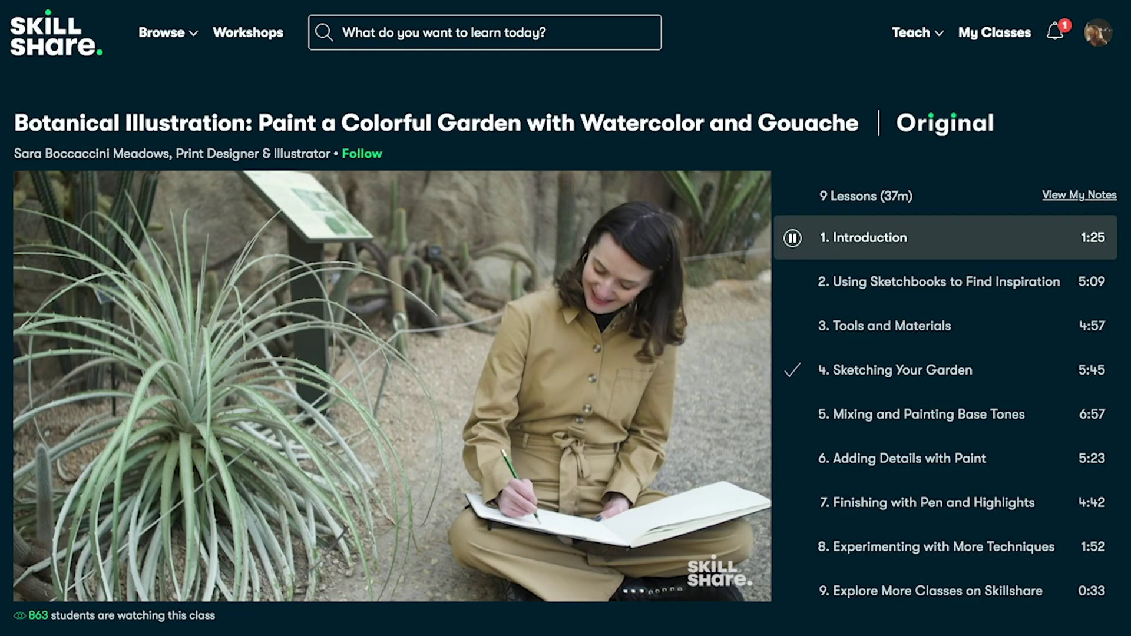
scroll(566, 318, down, 3)
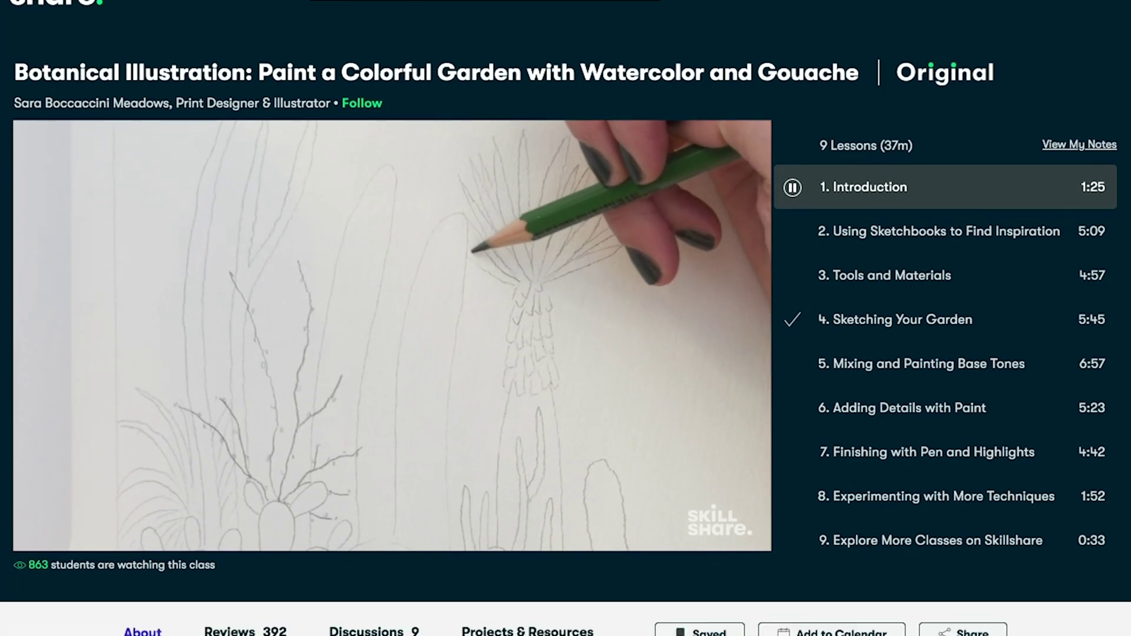
scroll(566, 318, down, 5)
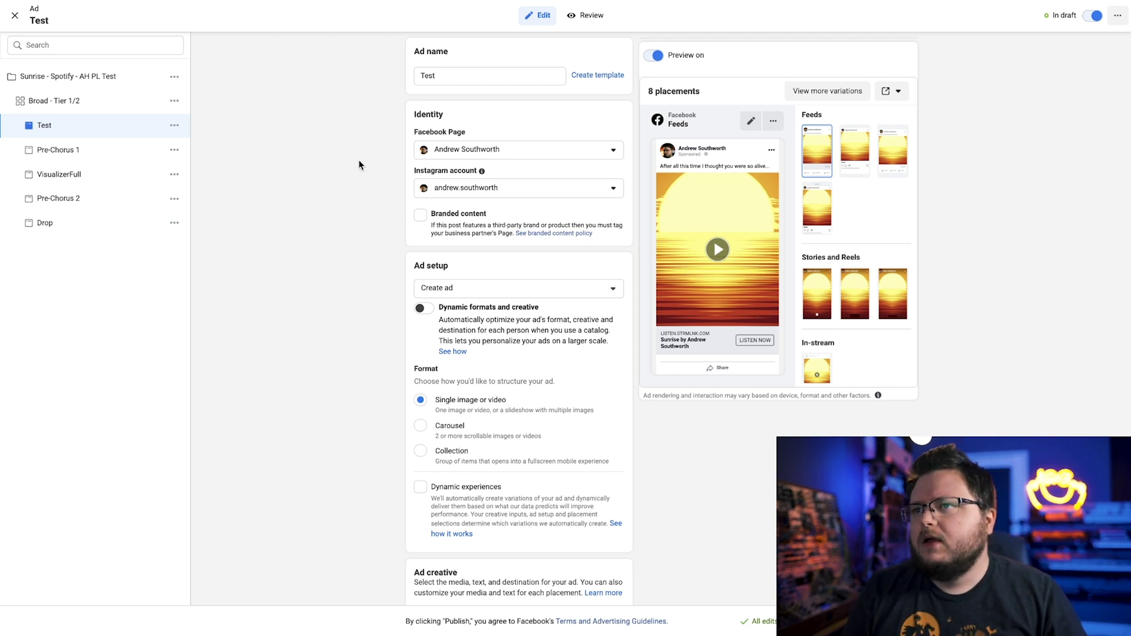
Step: Remove all existing media from the Test ad and choose Add Video from Add Media
scroll(362, 163, down, 8)
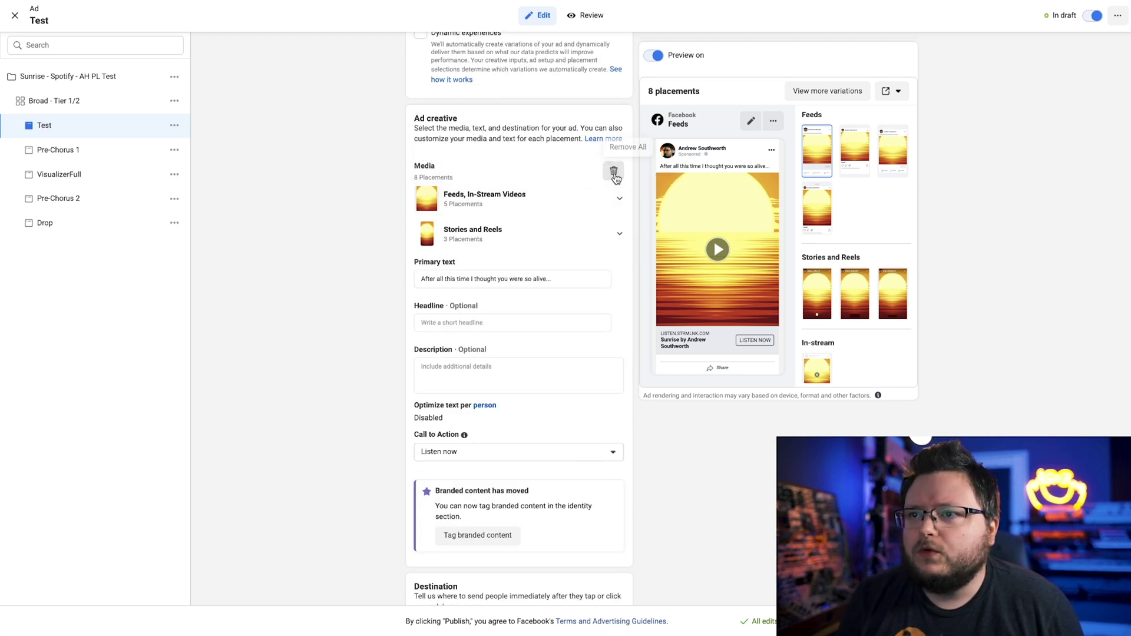
click(613, 172)
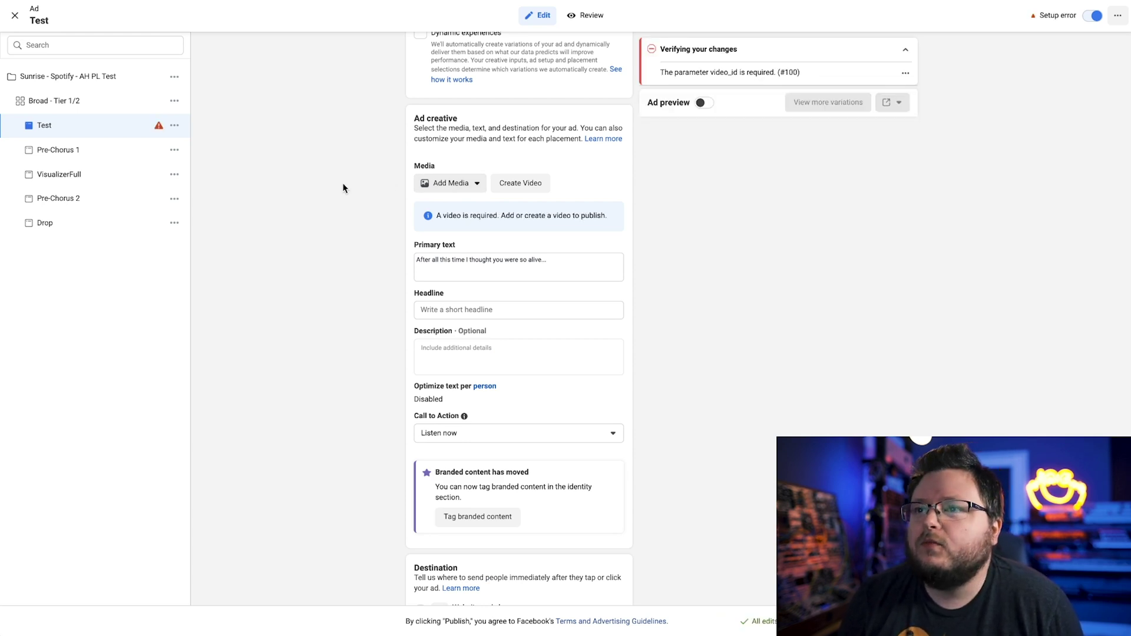
click(461, 195)
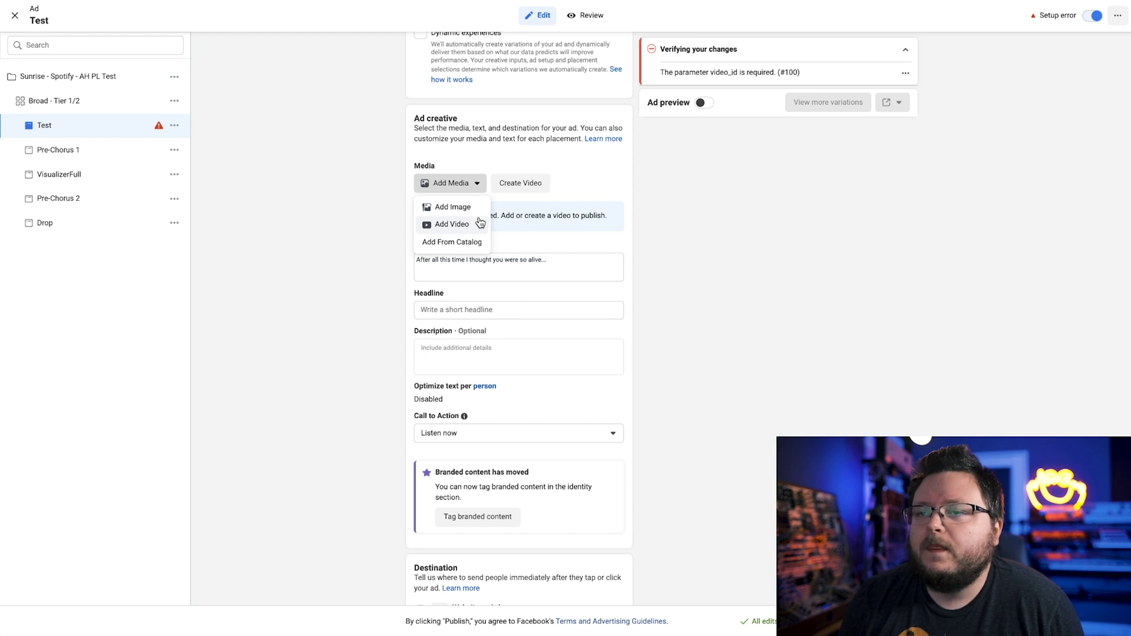
click(474, 220)
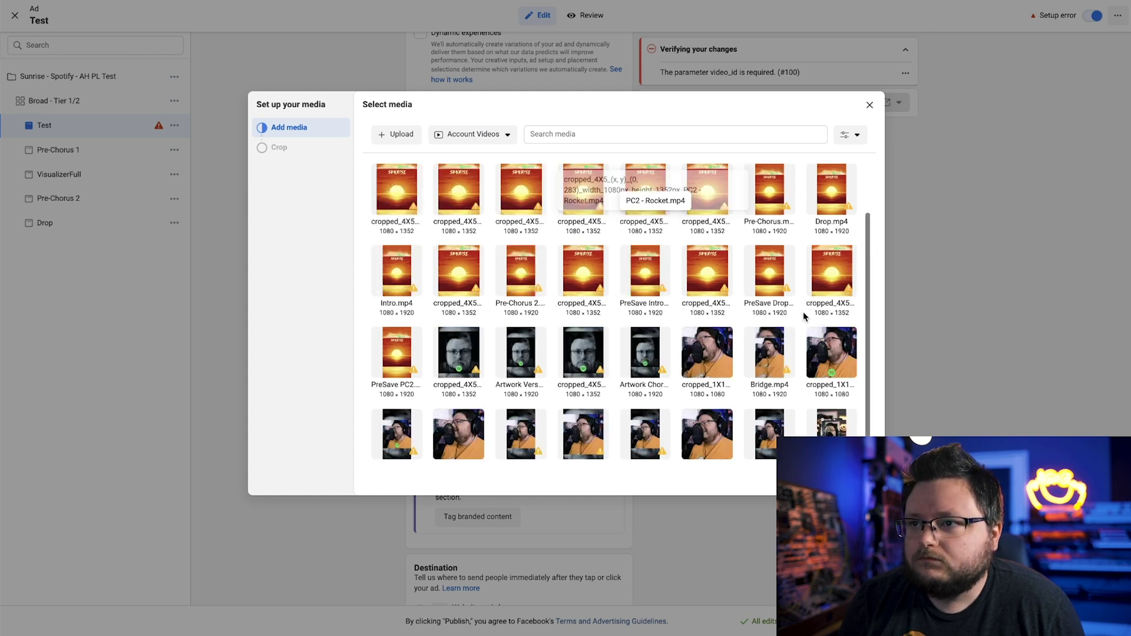
Step: Pick PreSave Intro.mp4 from the account videos, then pause the ad preview
scroll(805, 318, down, 1)
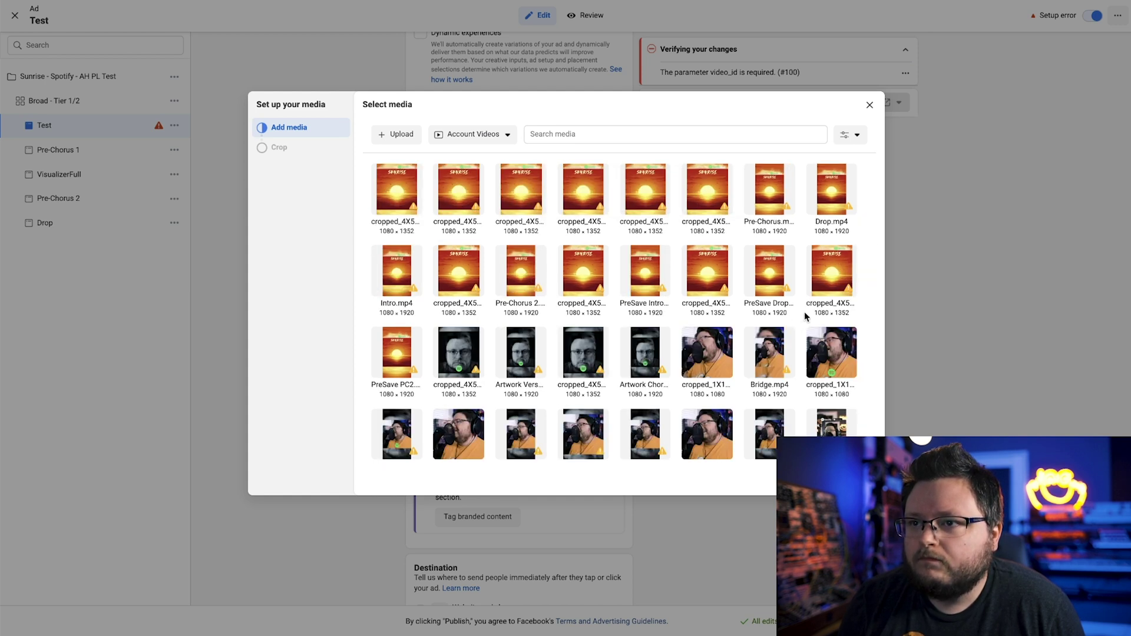
click(638, 259)
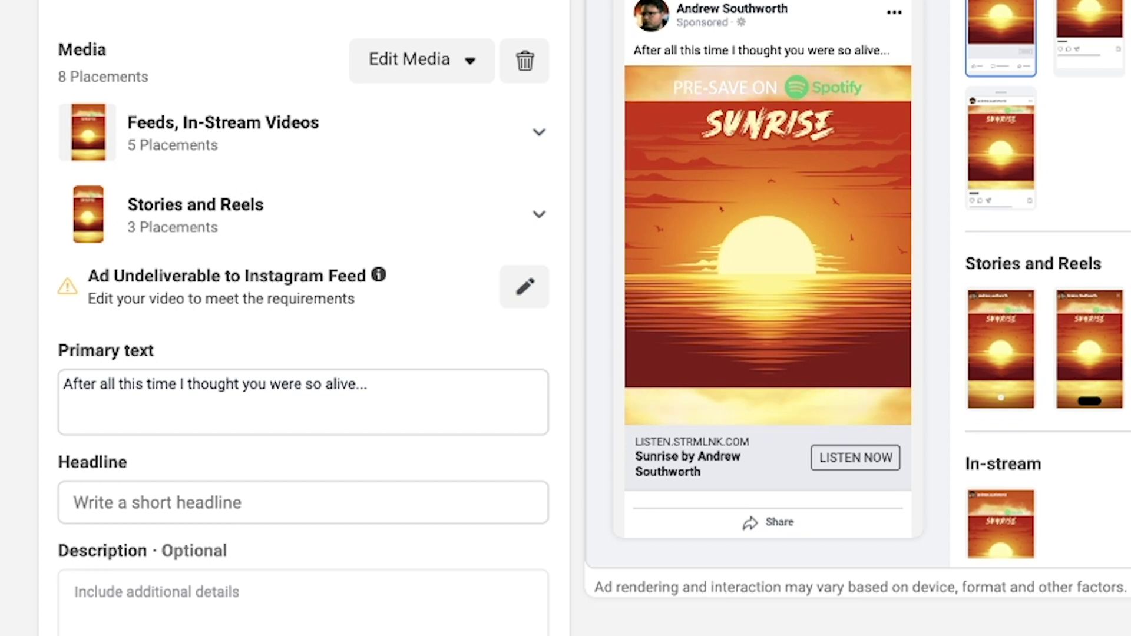
click(654, 404)
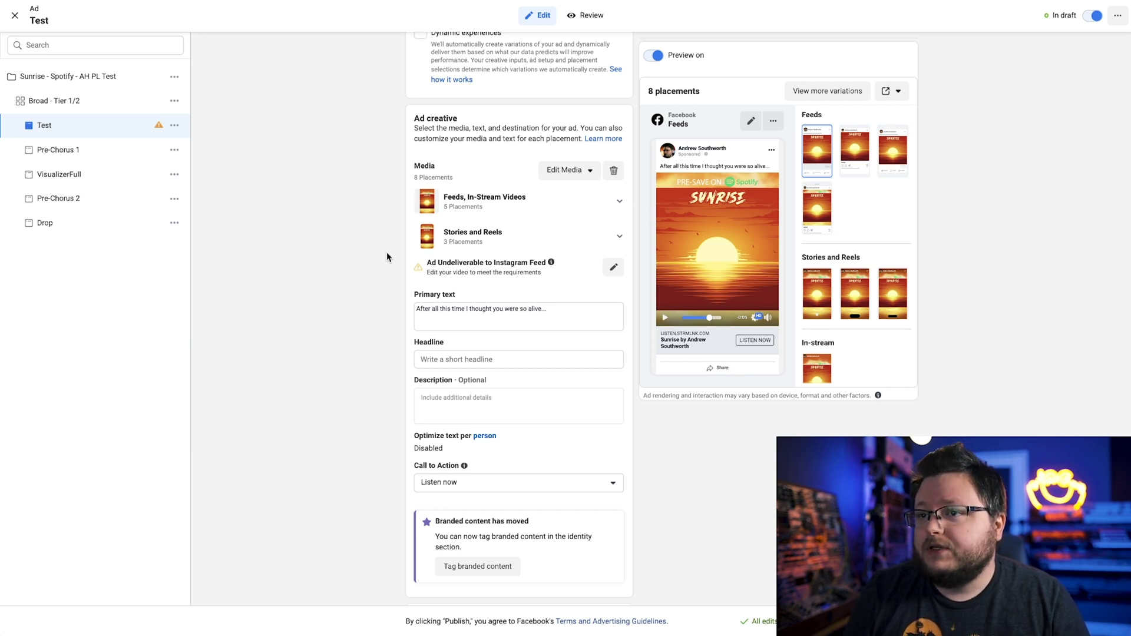
Step: Preview the ad as an Instagram Story, then edit the Feeds and In-Stream Videos placement group
click(818, 307)
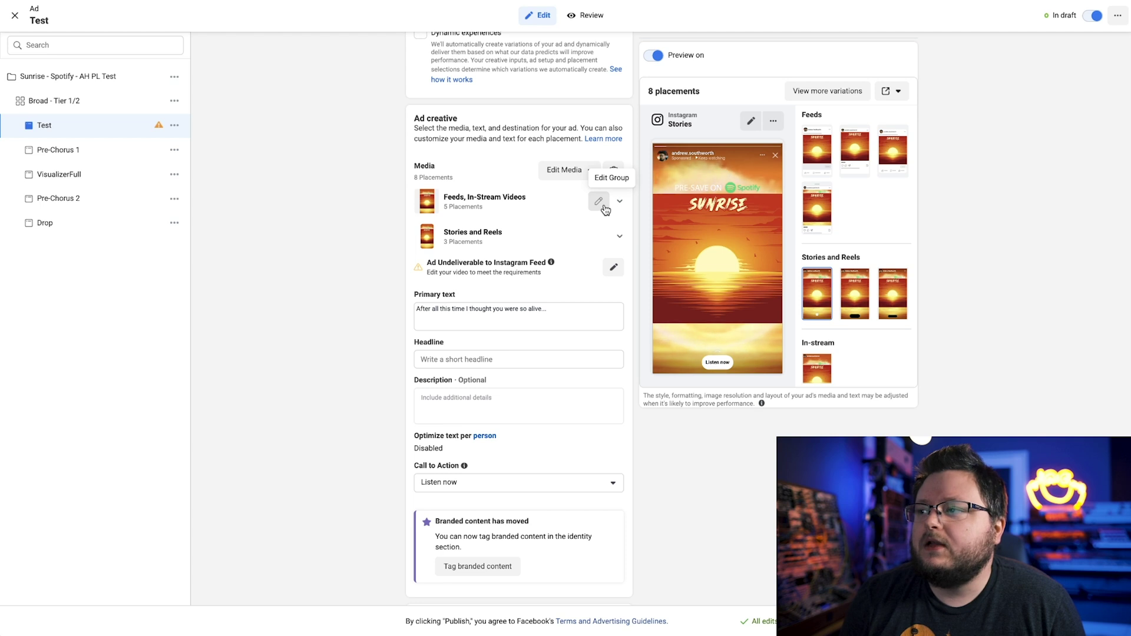
click(598, 201)
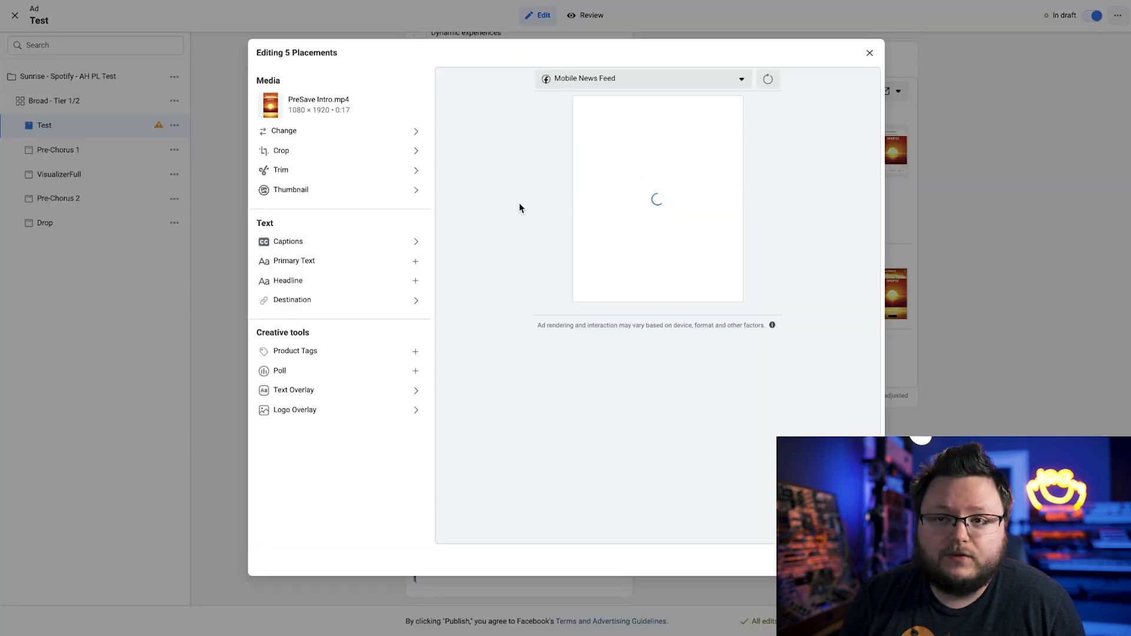
Step: Crop the video to 4:5, check framing at 0:04, 0:08, 0:13 and 0:15, try 1:1, then return to 4:5
click(356, 155)
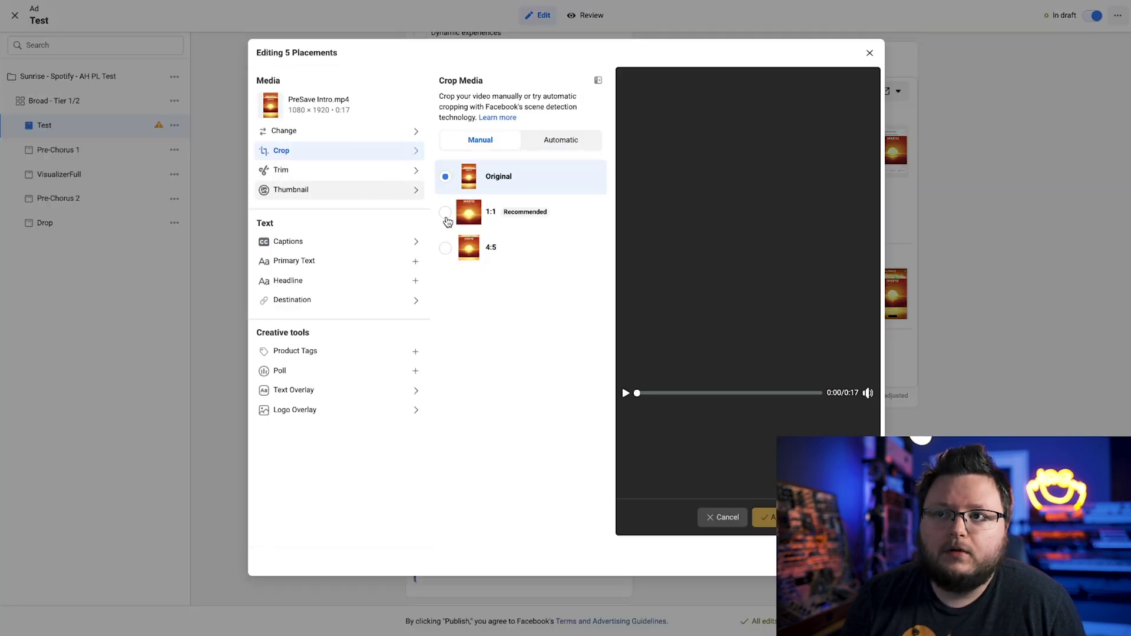
click(521, 263)
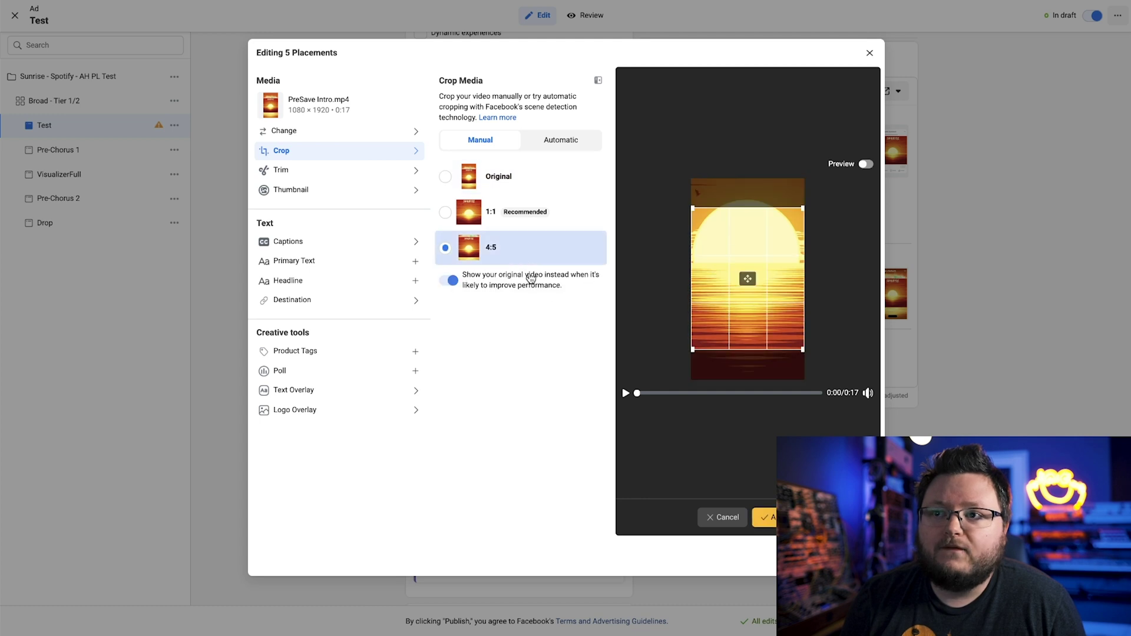
click(682, 395)
click(724, 393)
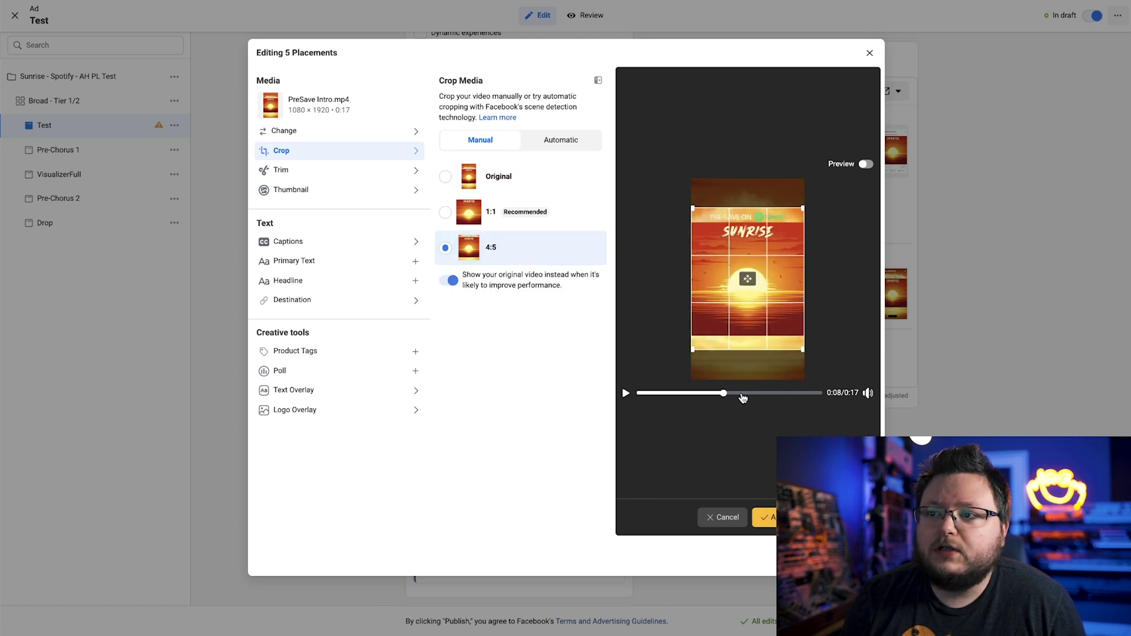
click(774, 394)
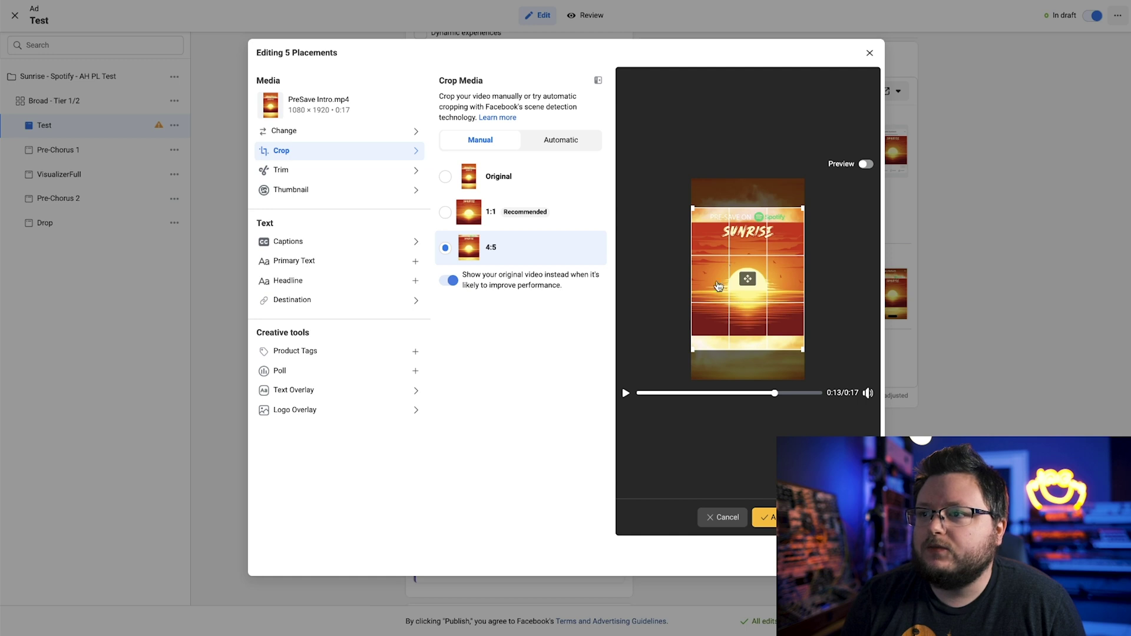
click(799, 393)
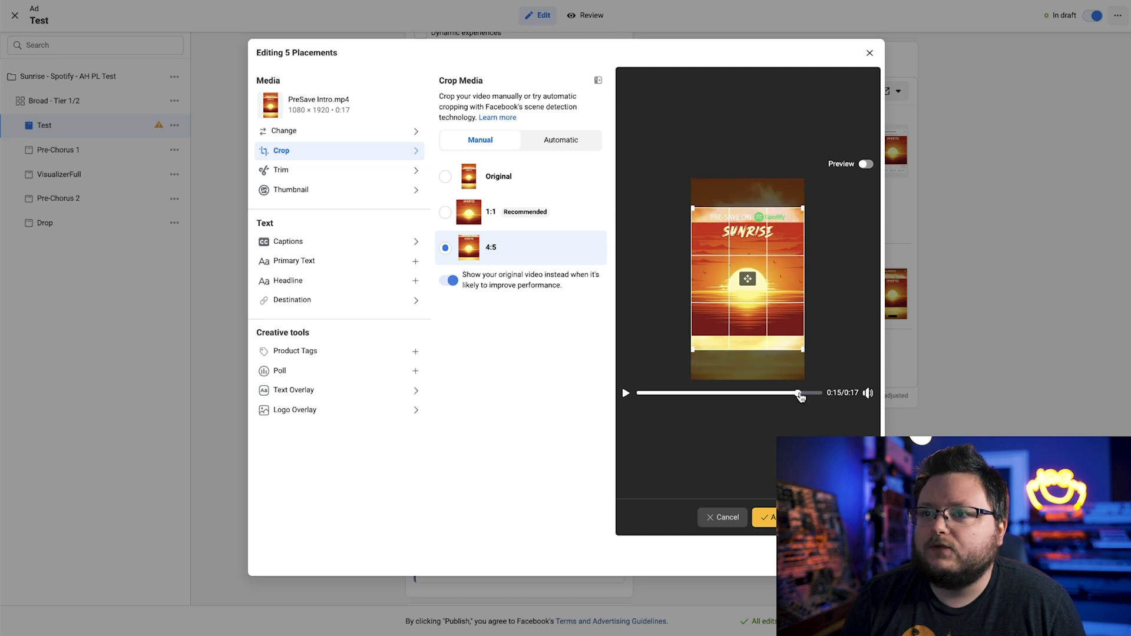
click(446, 212)
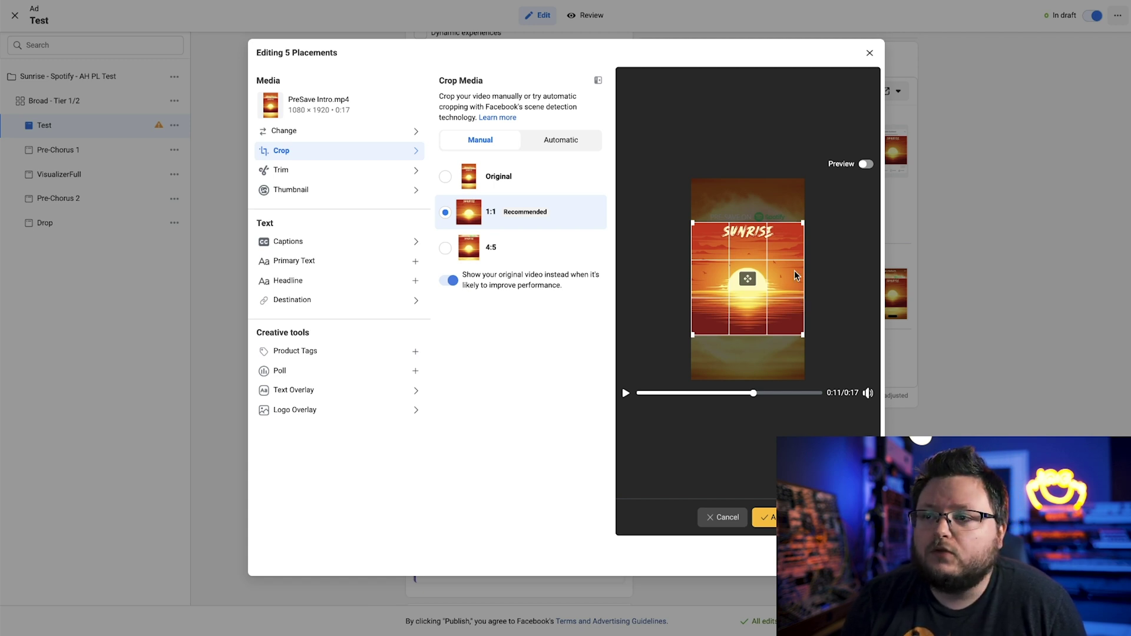
click(446, 248)
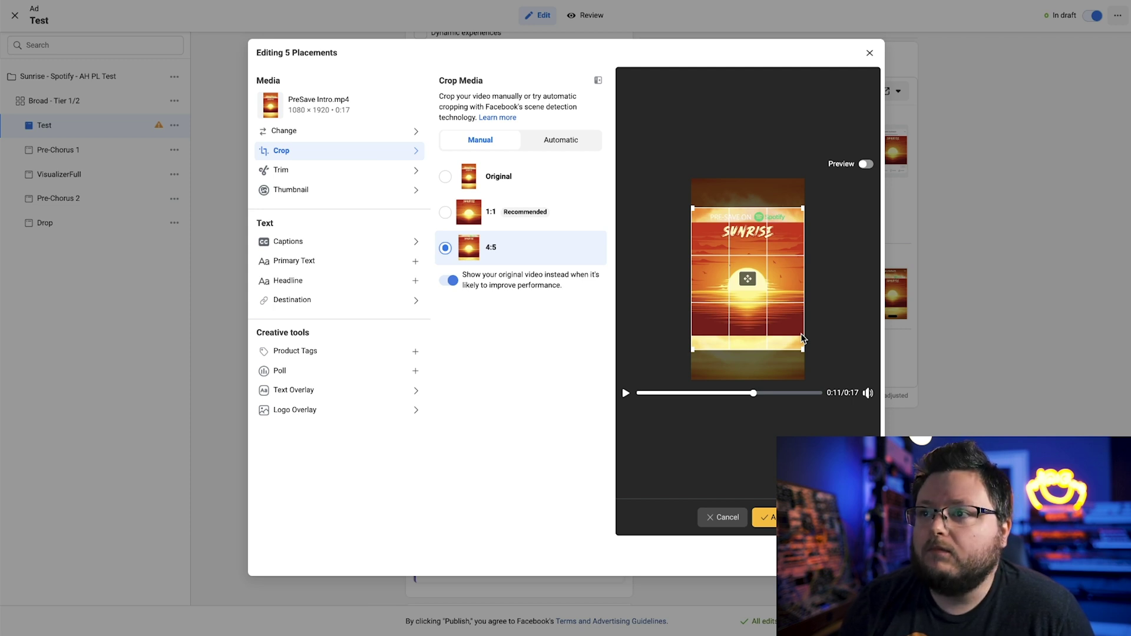
Step: Compare against the Original, reapply the 4:5 crop, and bring up the Change Media library
click(455, 179)
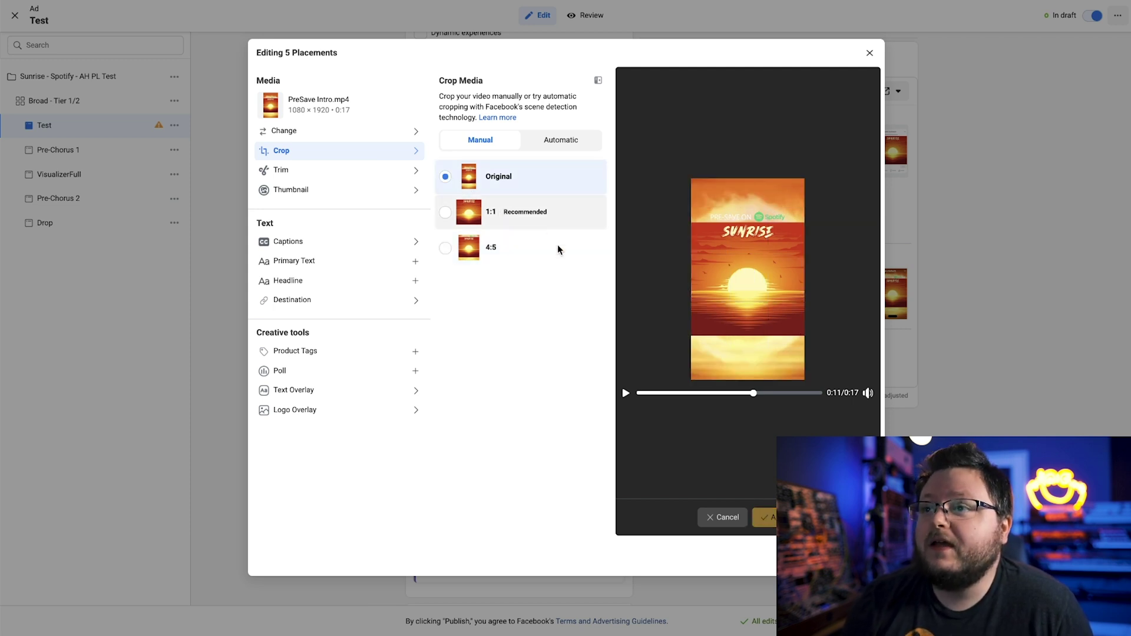
click(544, 244)
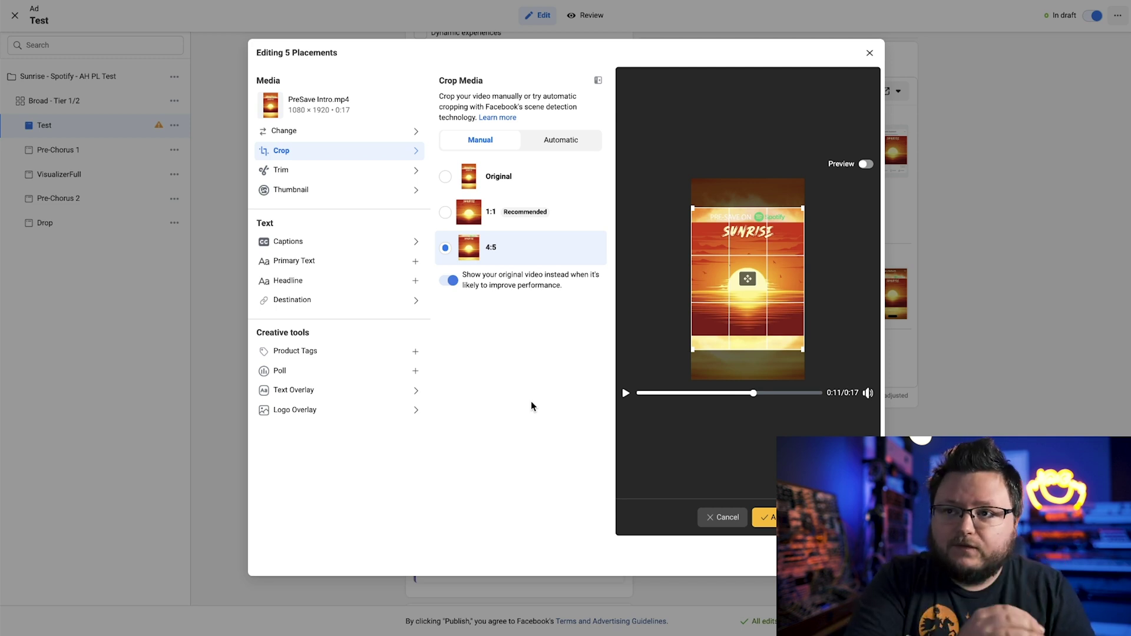
click(379, 139)
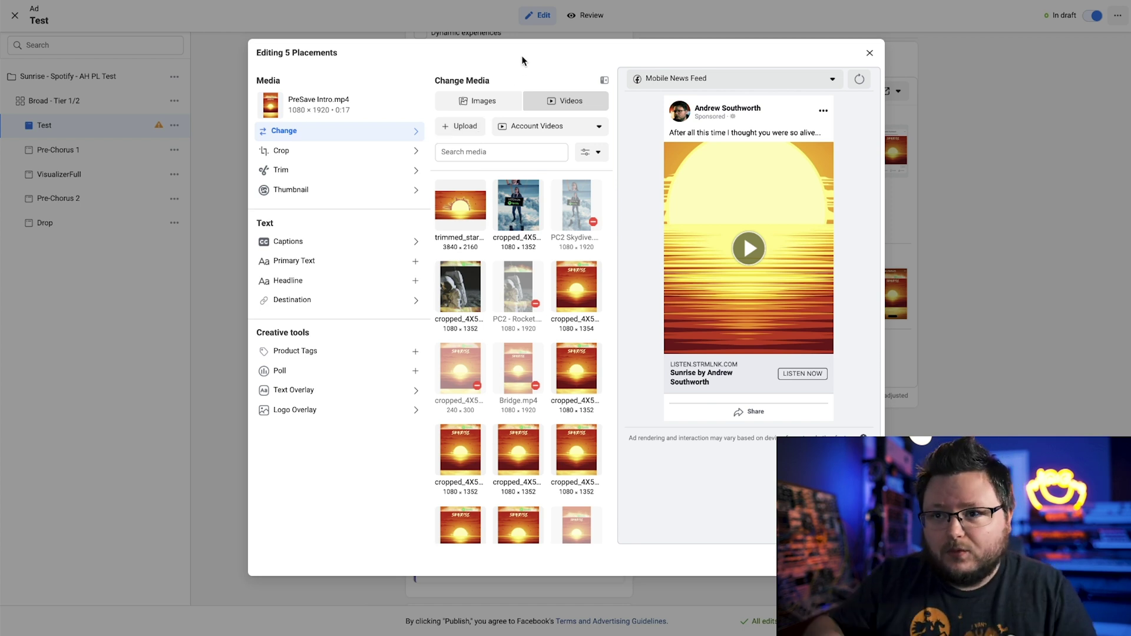
Step: Return to the Crop settings and preview the 4:5 framing of the SUNRISE title at 0:10
click(371, 152)
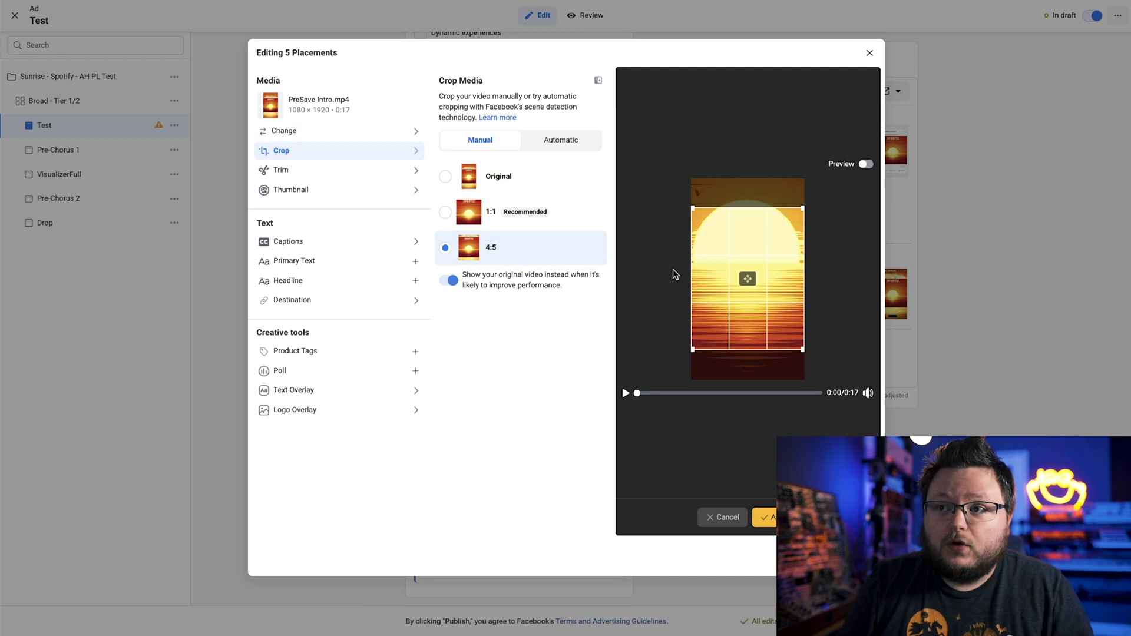
click(742, 393)
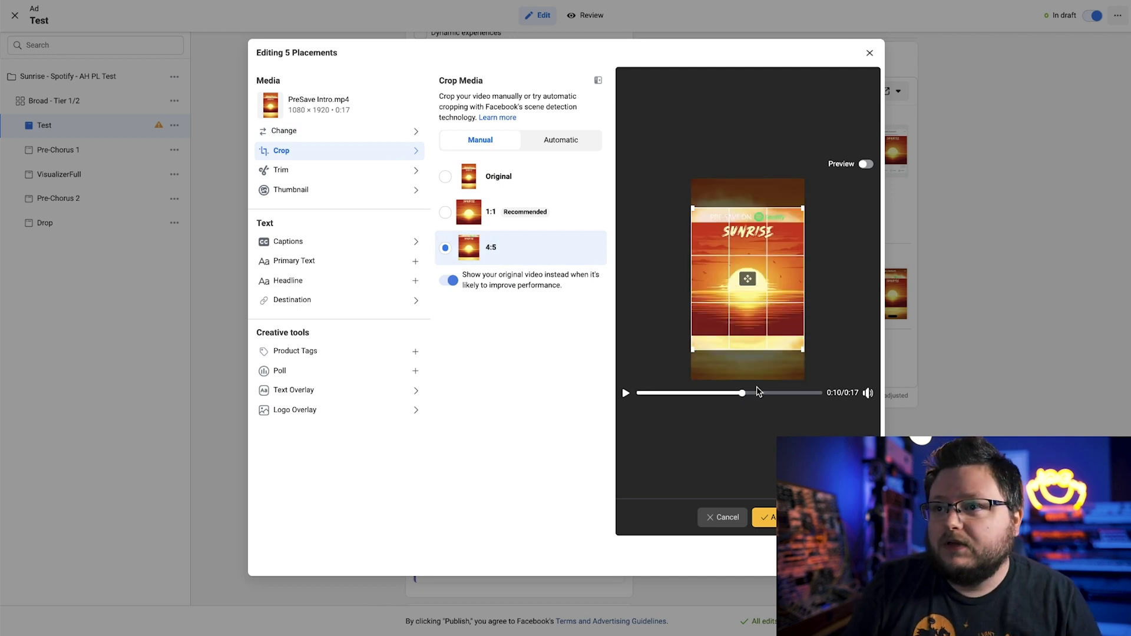